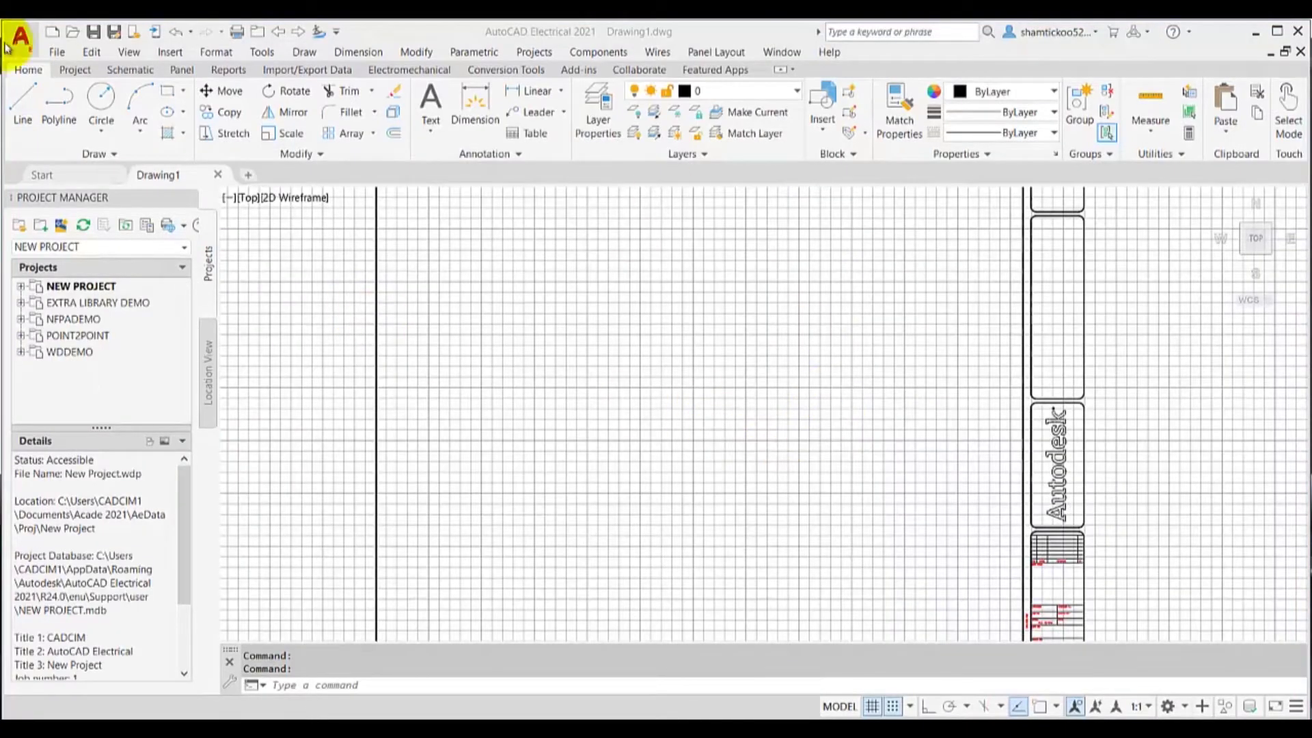
Start a new project drawing named Practice_Title block based on the New Template1 template.
click(62, 234)
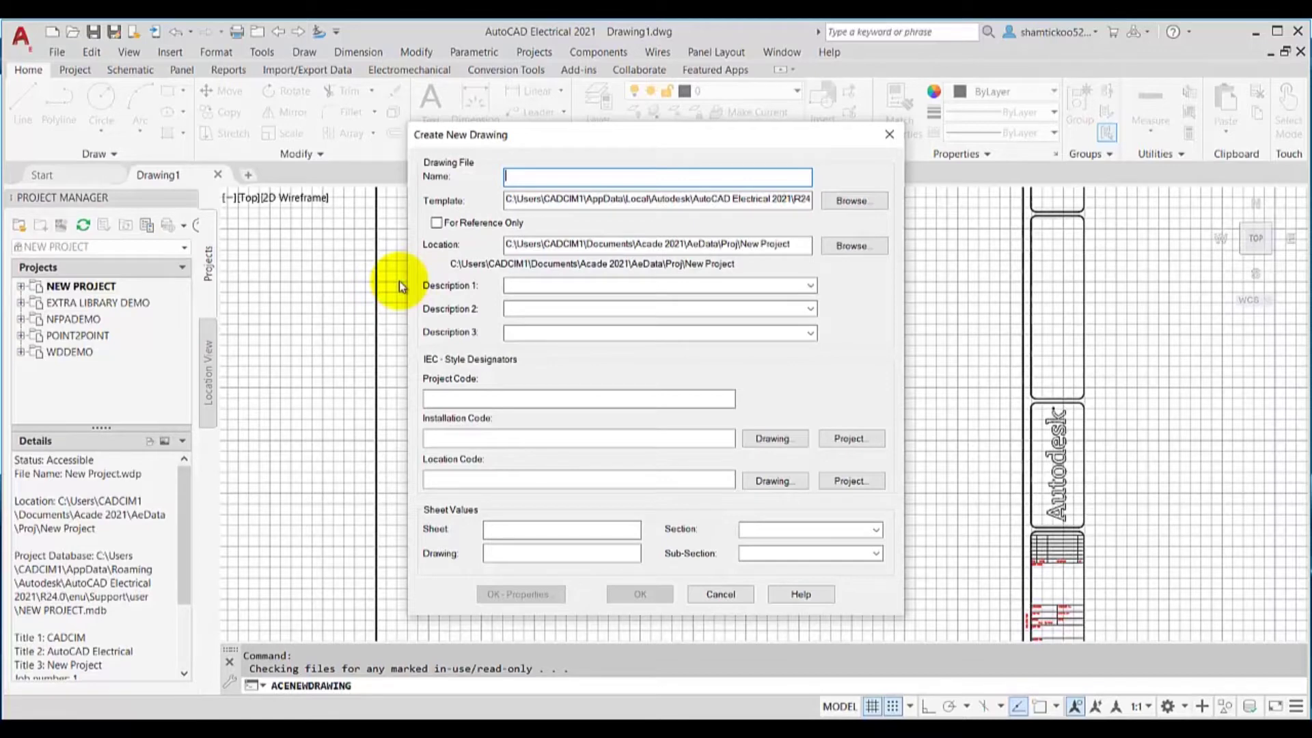
text(Practice_)
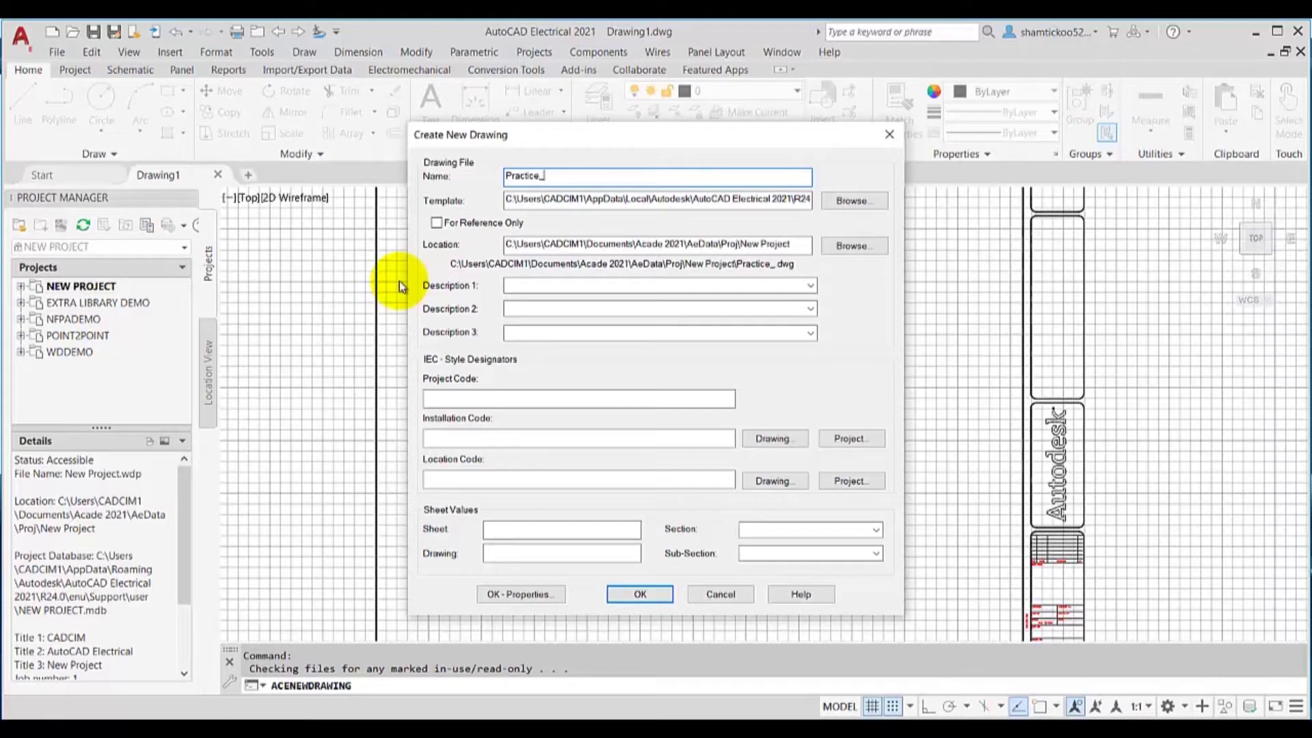
text(Title)
text( block)
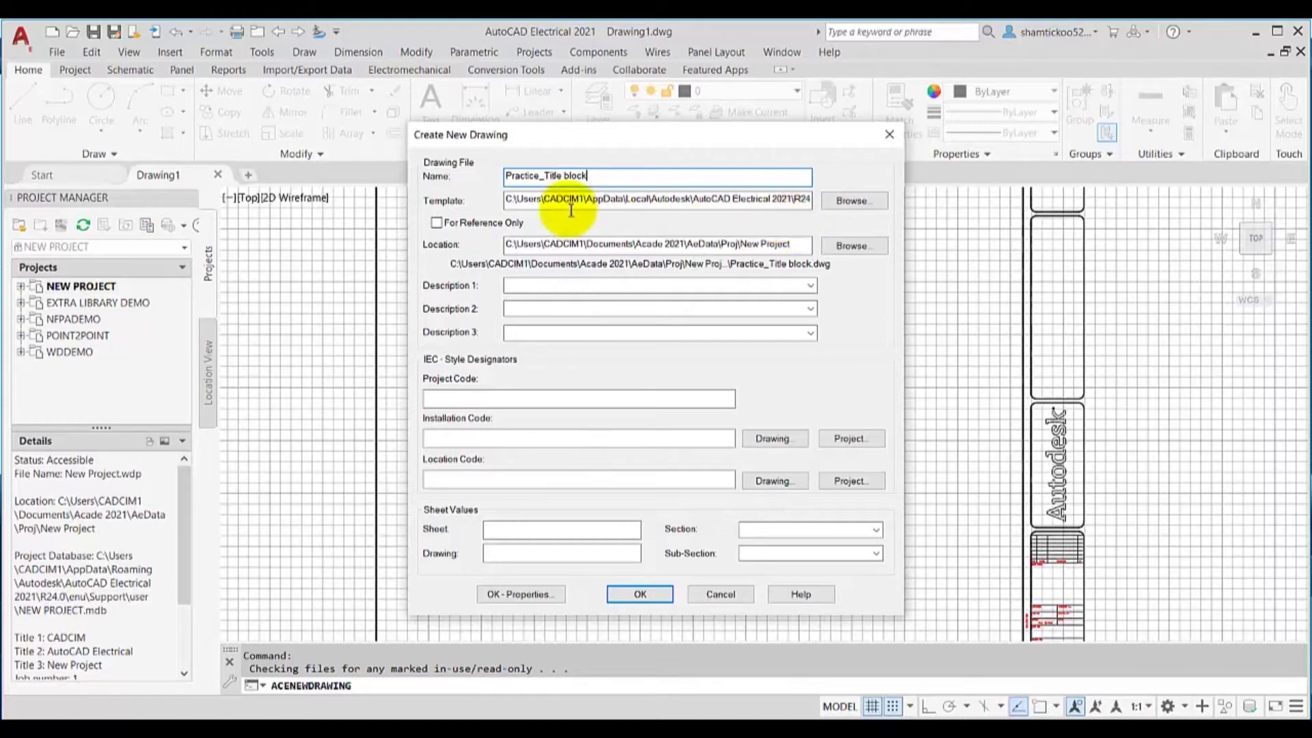
click(838, 203)
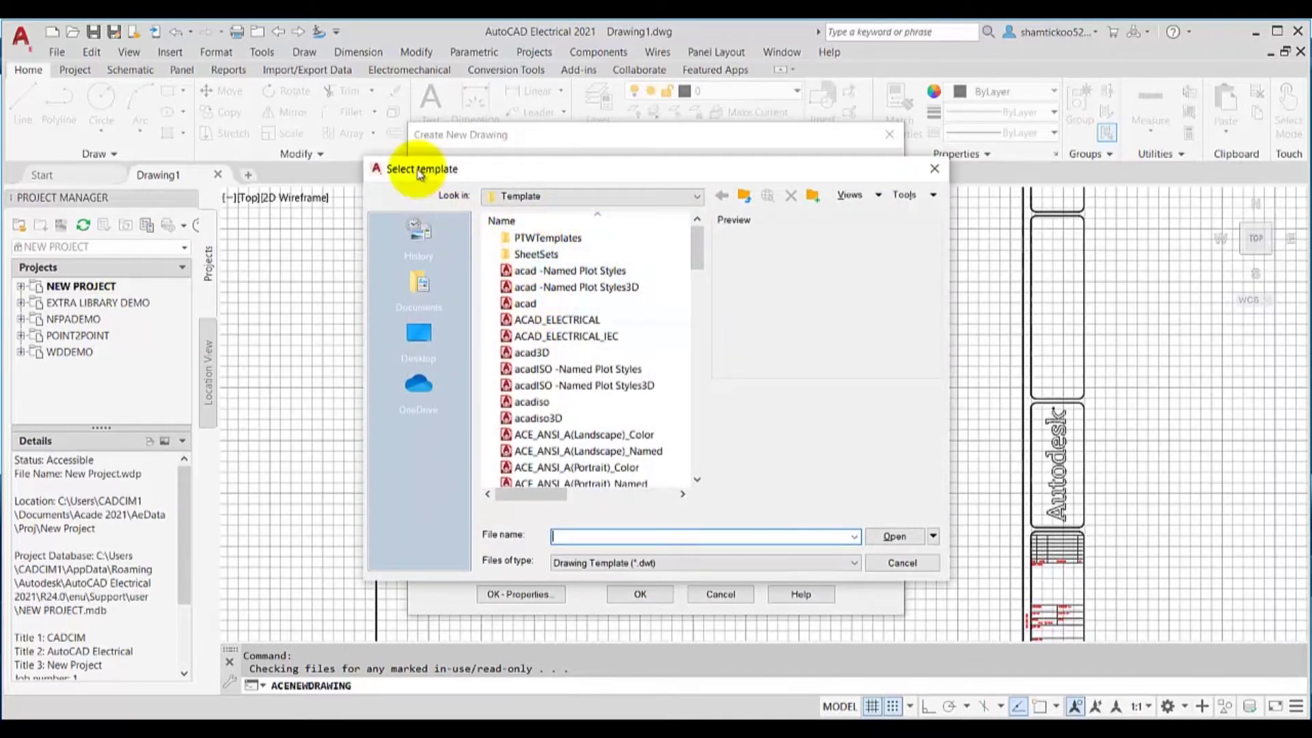
scroll(629, 345, down, 3)
scroll(628, 346, down, 1)
scroll(629, 345, down, 5)
scroll(628, 346, down, 2)
scroll(650, 345, down, 5)
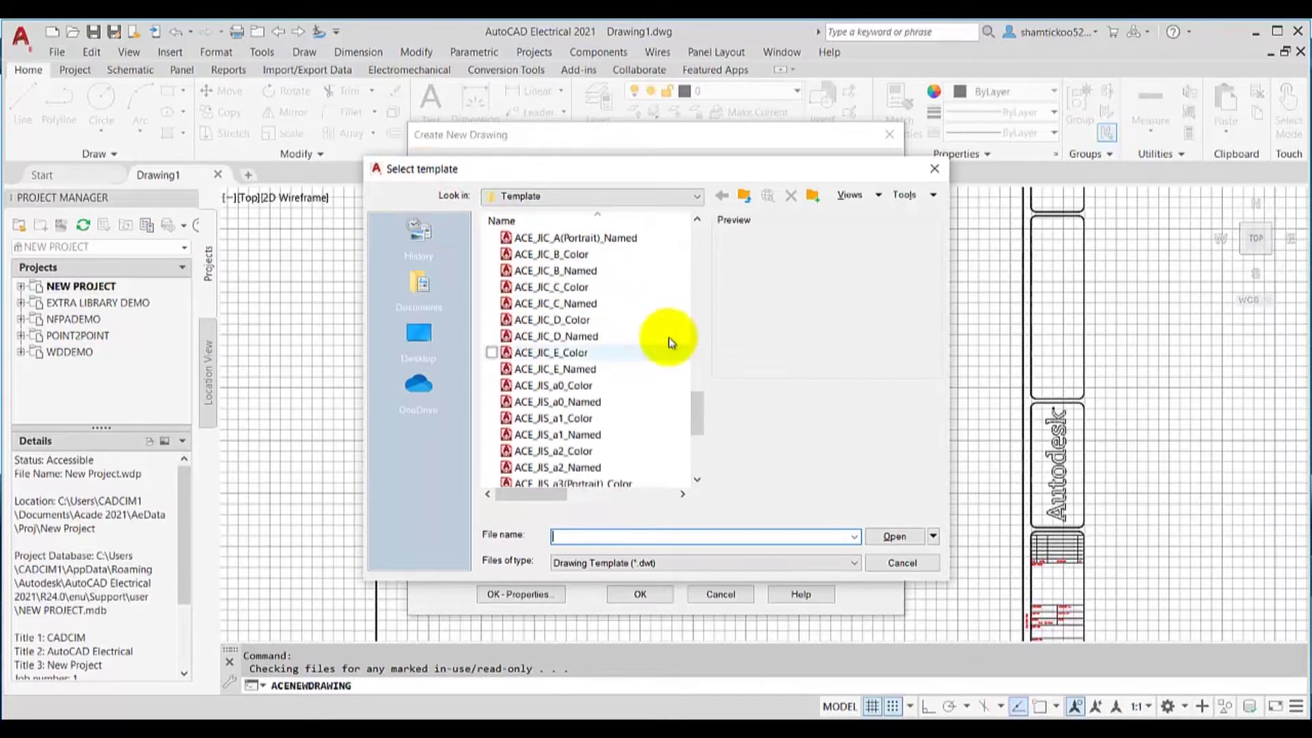
drag(697, 399, 695, 451)
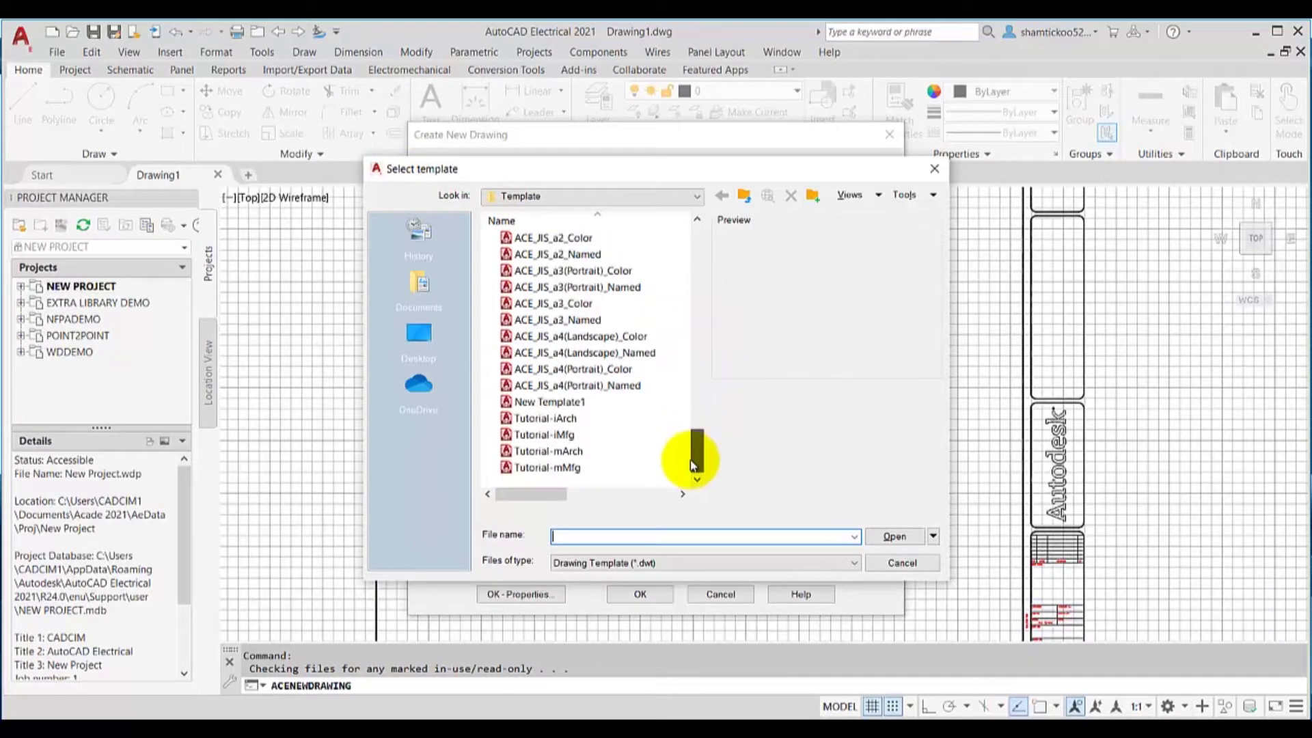
click(605, 403)
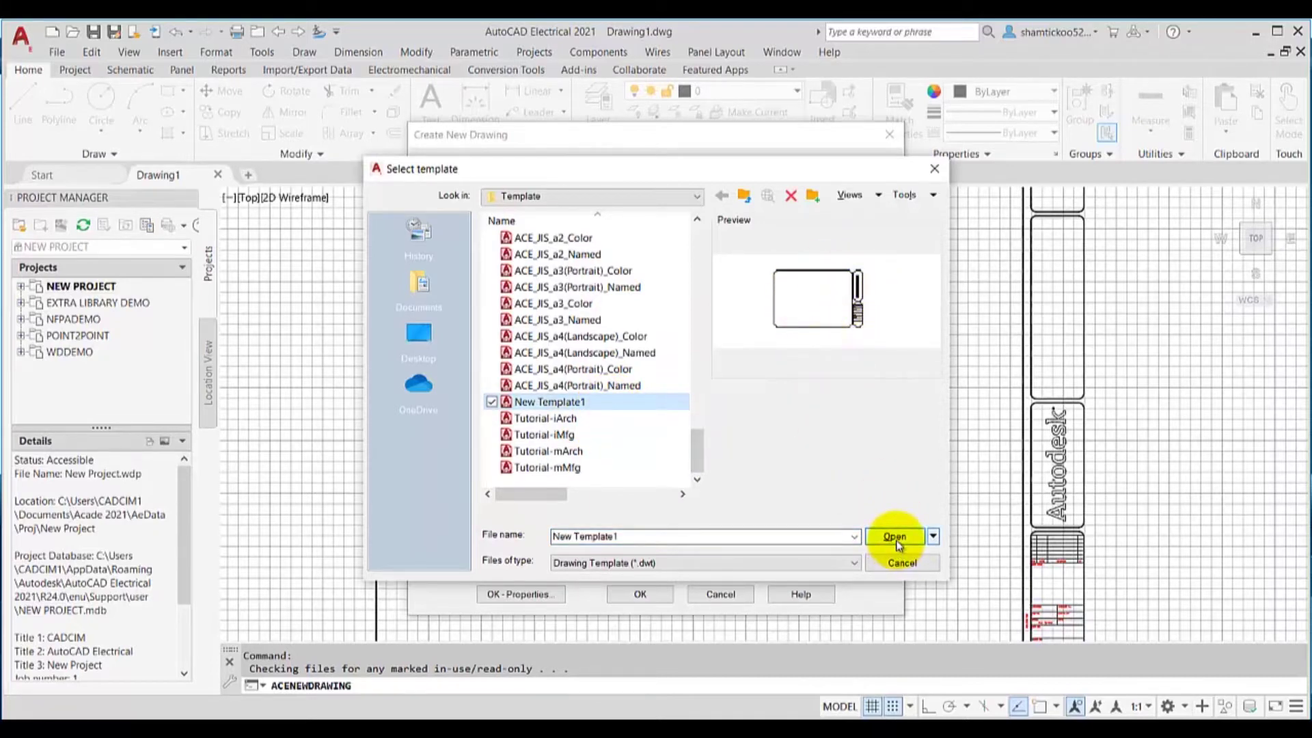
click(895, 538)
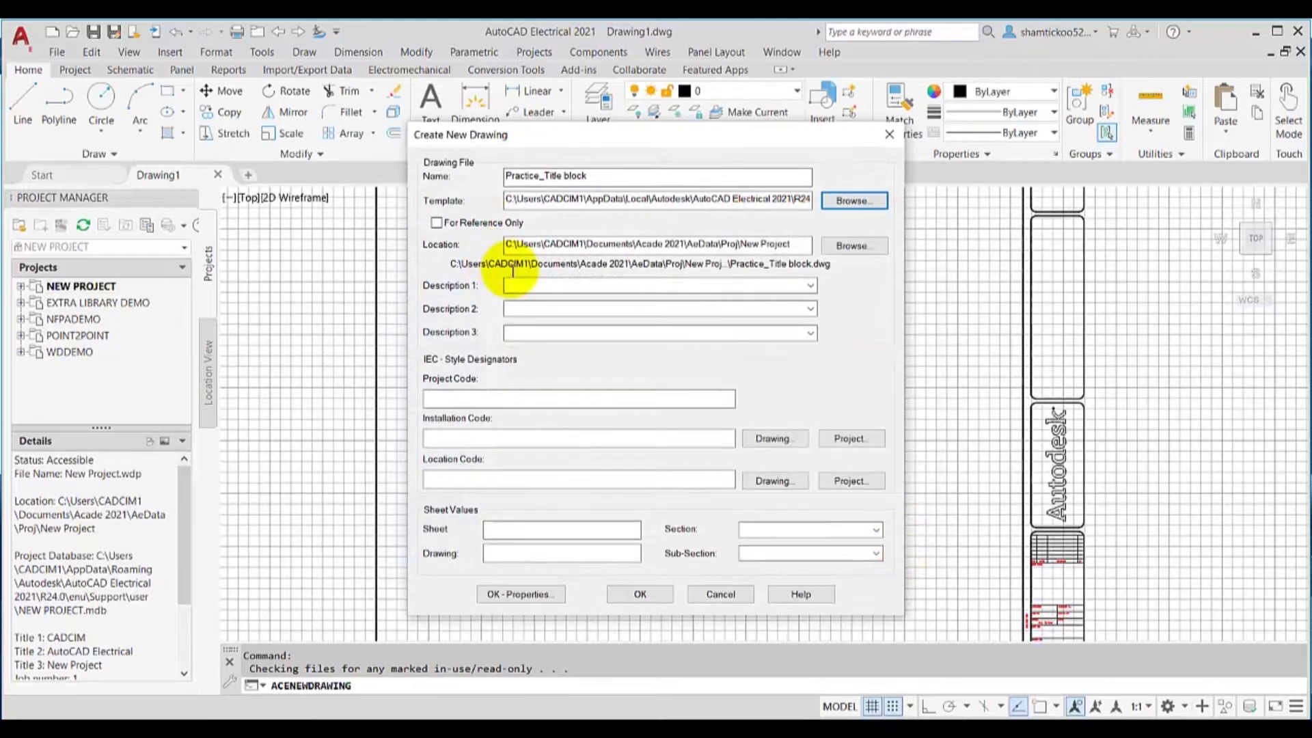
Create the drawing with sheet value T1 and drawing number 101.
click(522, 308)
click(504, 531)
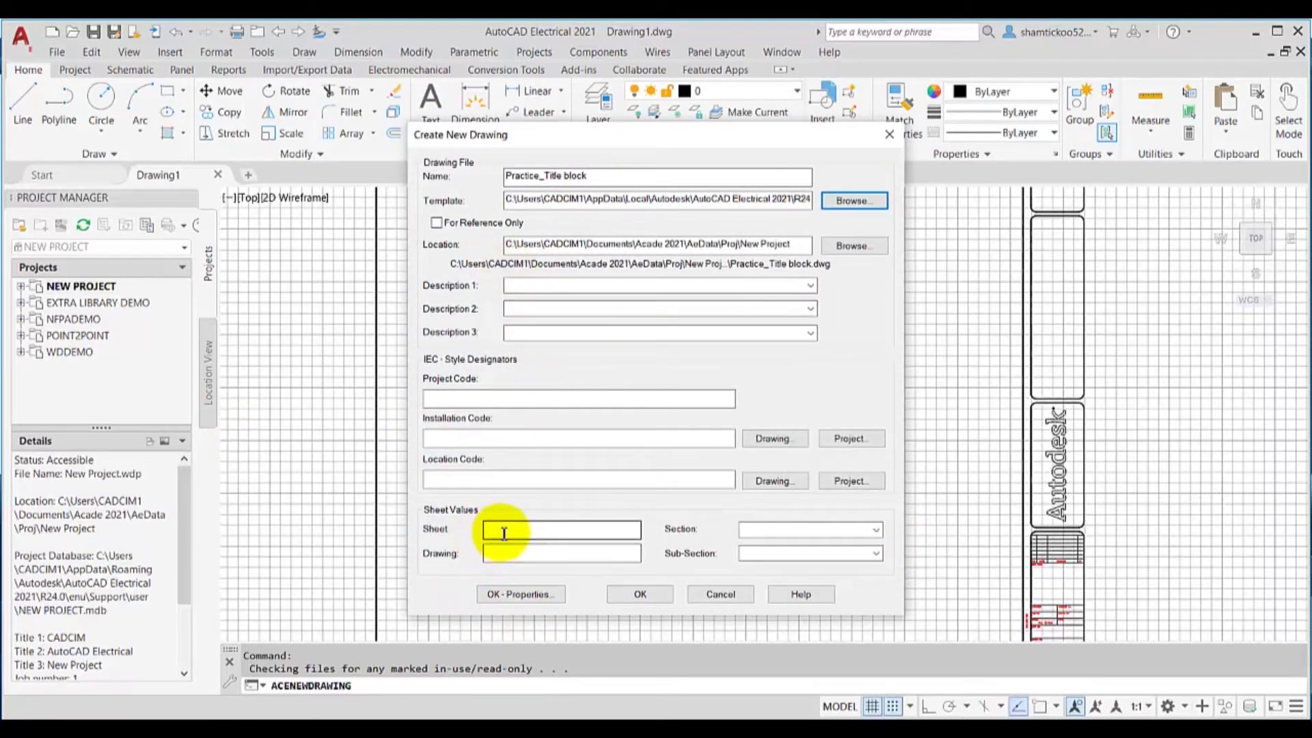
click(503, 532)
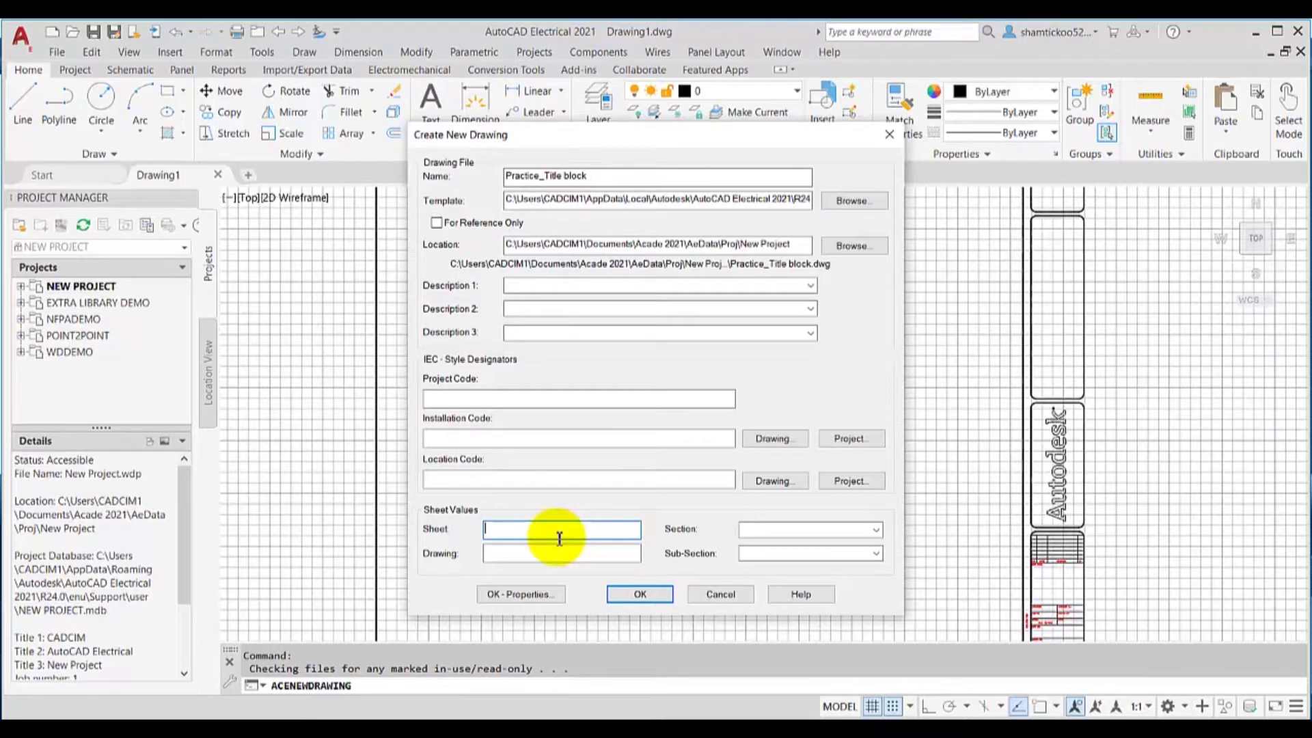
text(T1)
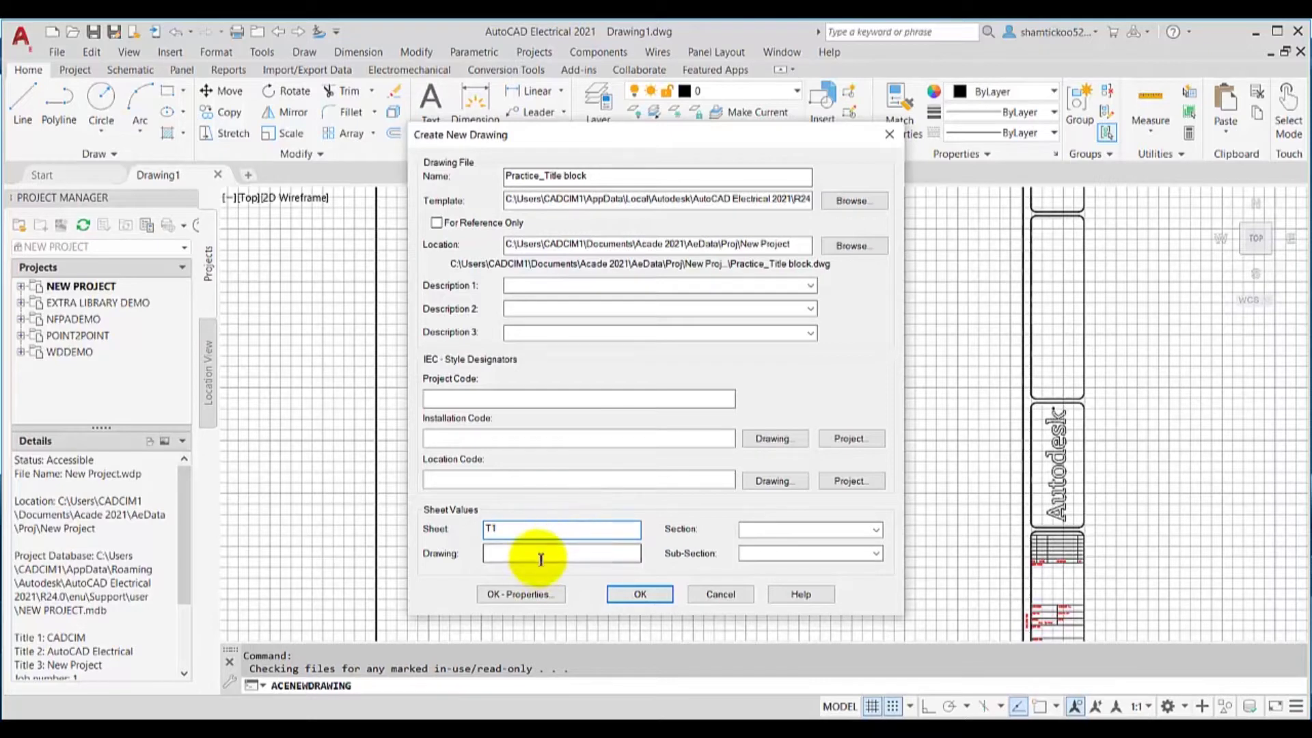
click(540, 559)
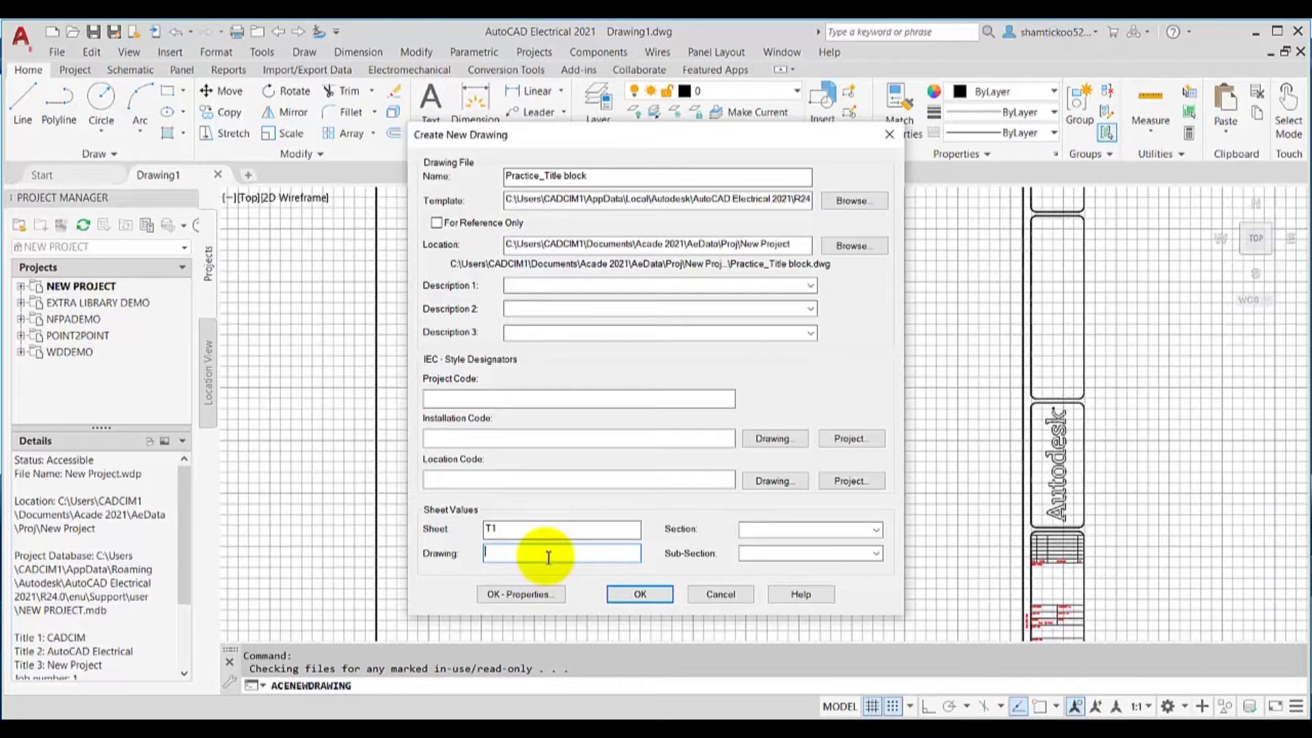
text(101)
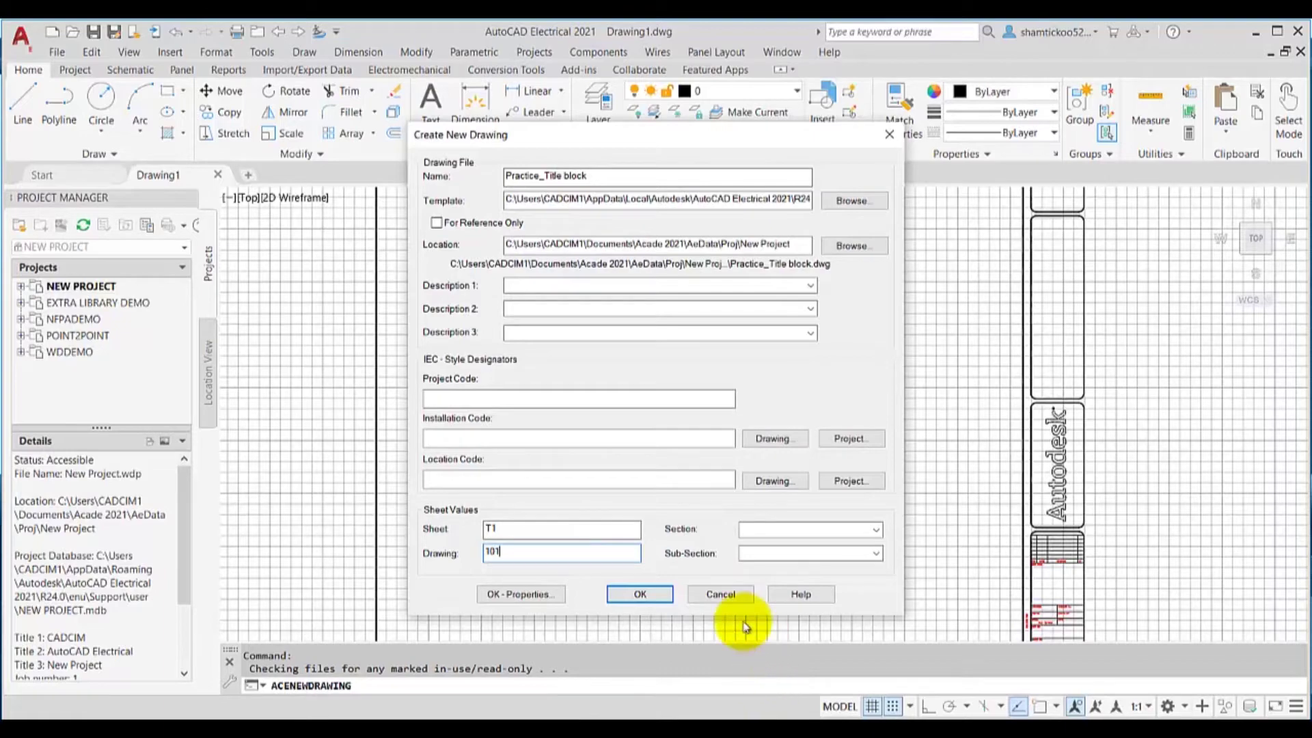
click(658, 594)
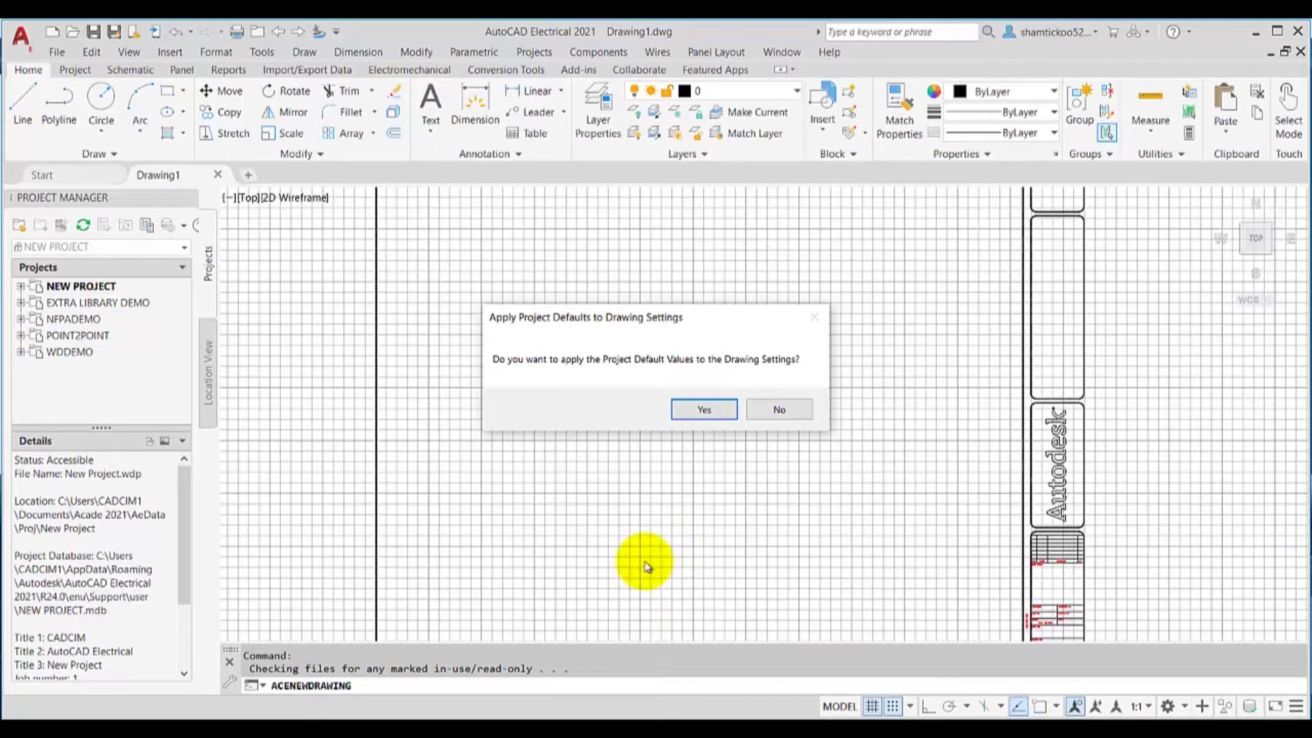
Apply the project default values and dismiss the missing .wdt mapping file warning.
click(707, 410)
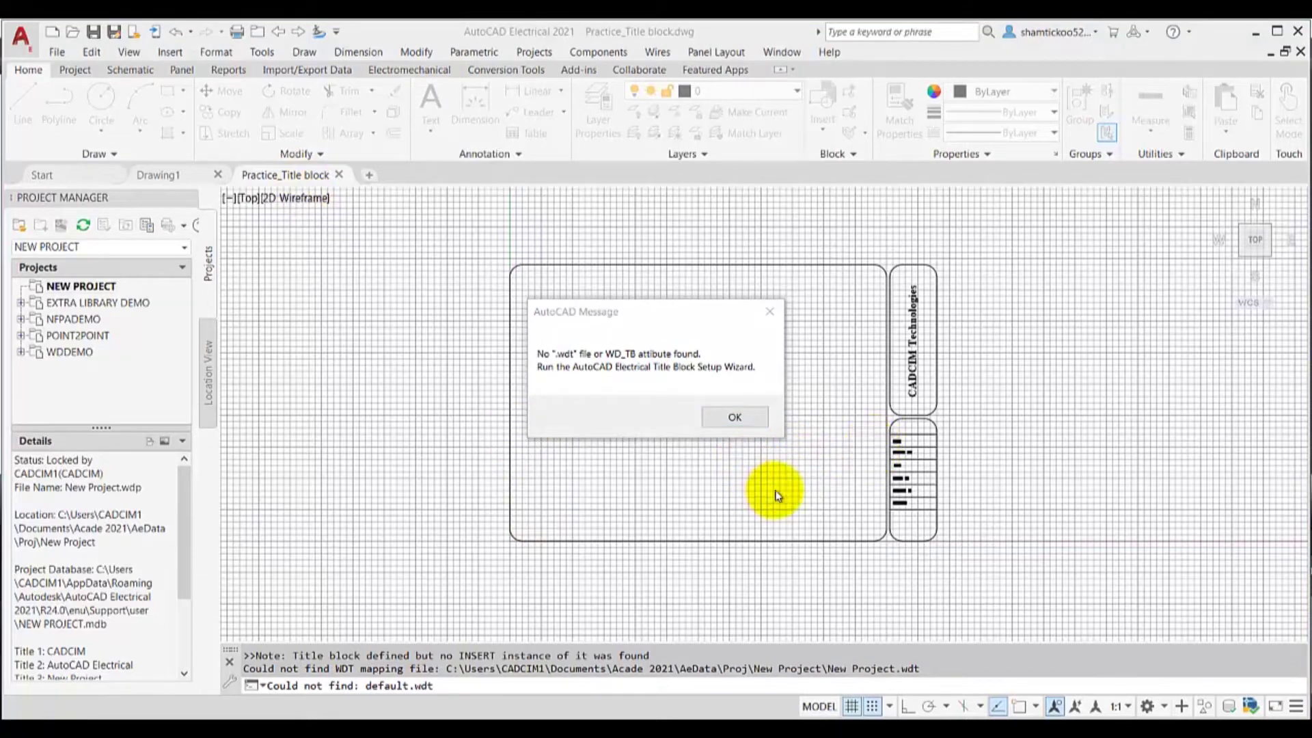
click(618, 315)
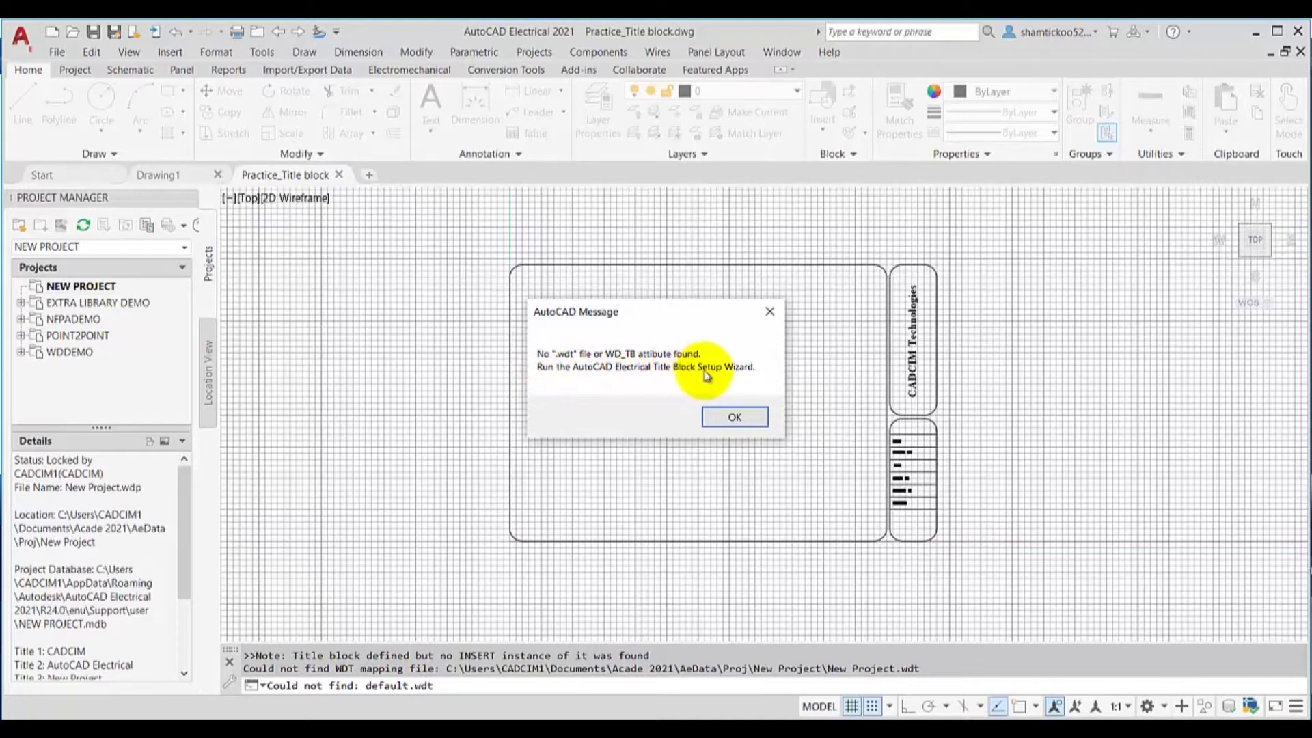
click(730, 420)
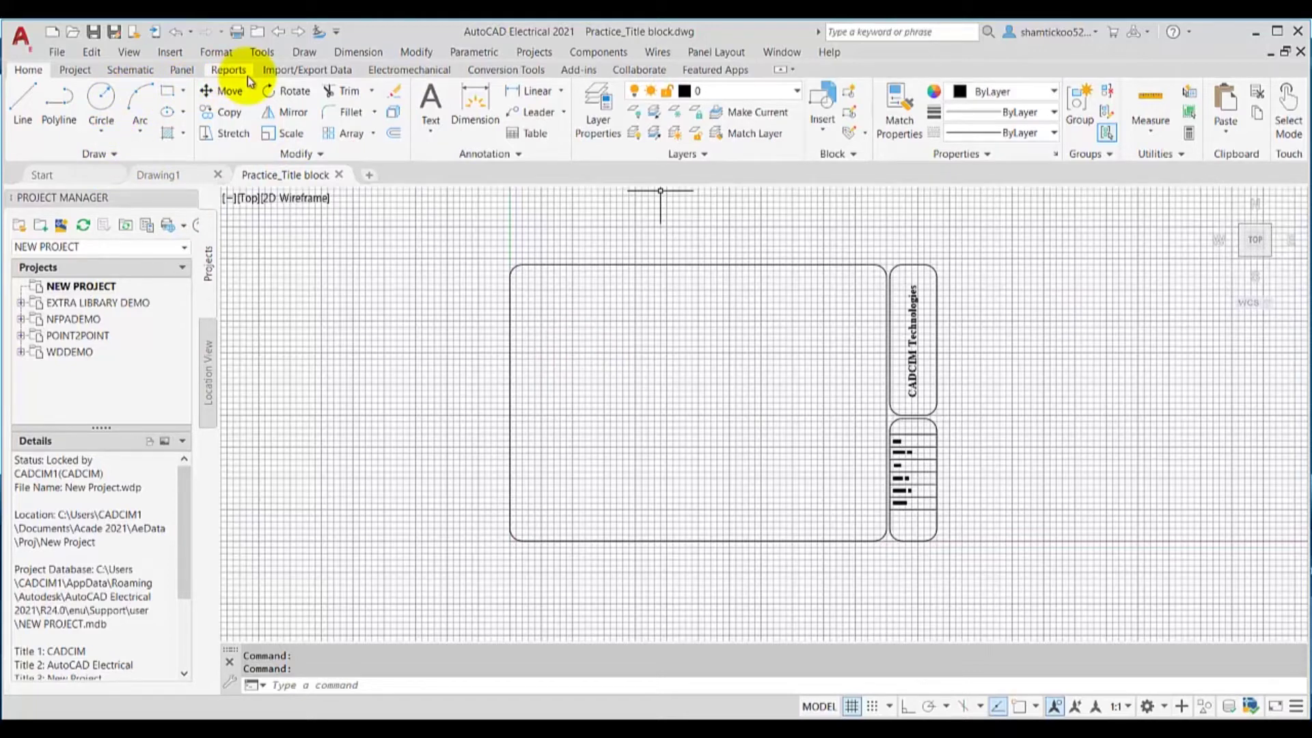
Begin Title Block Setup using the project-specific <Project>.WDT mapping file method.
click(68, 72)
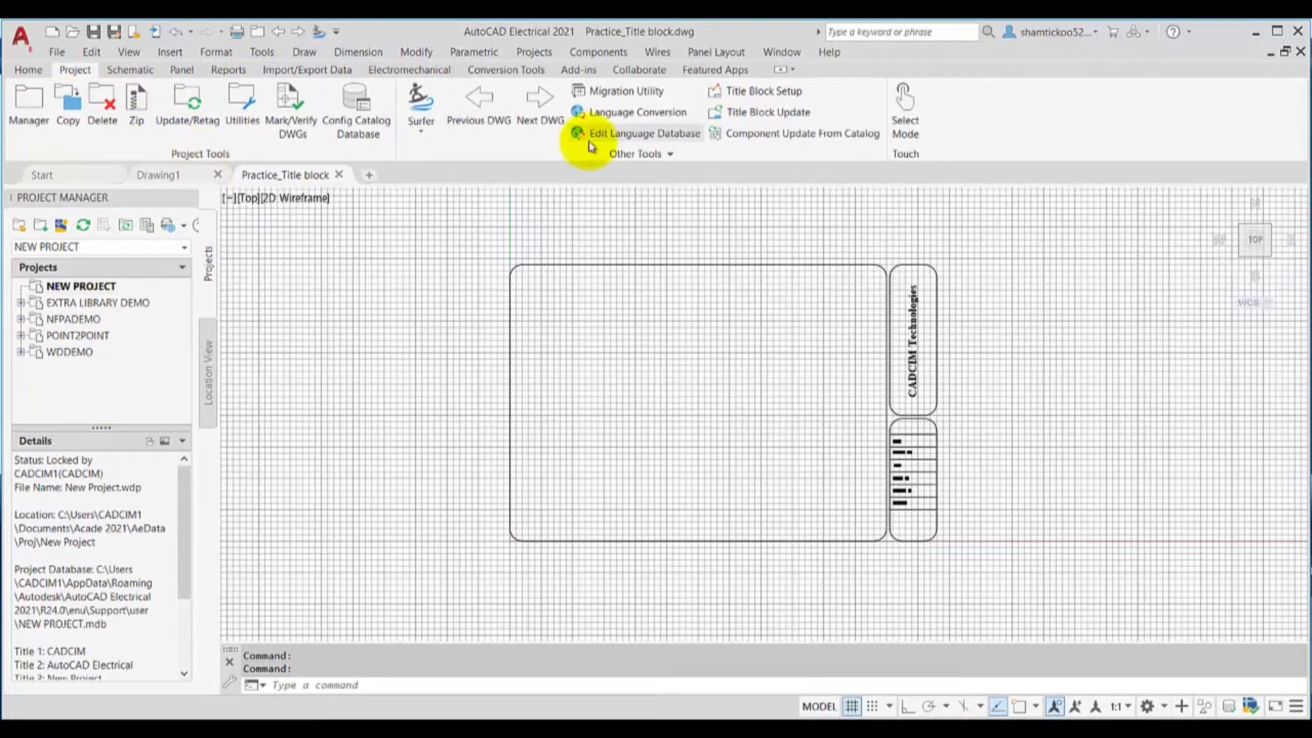
click(741, 95)
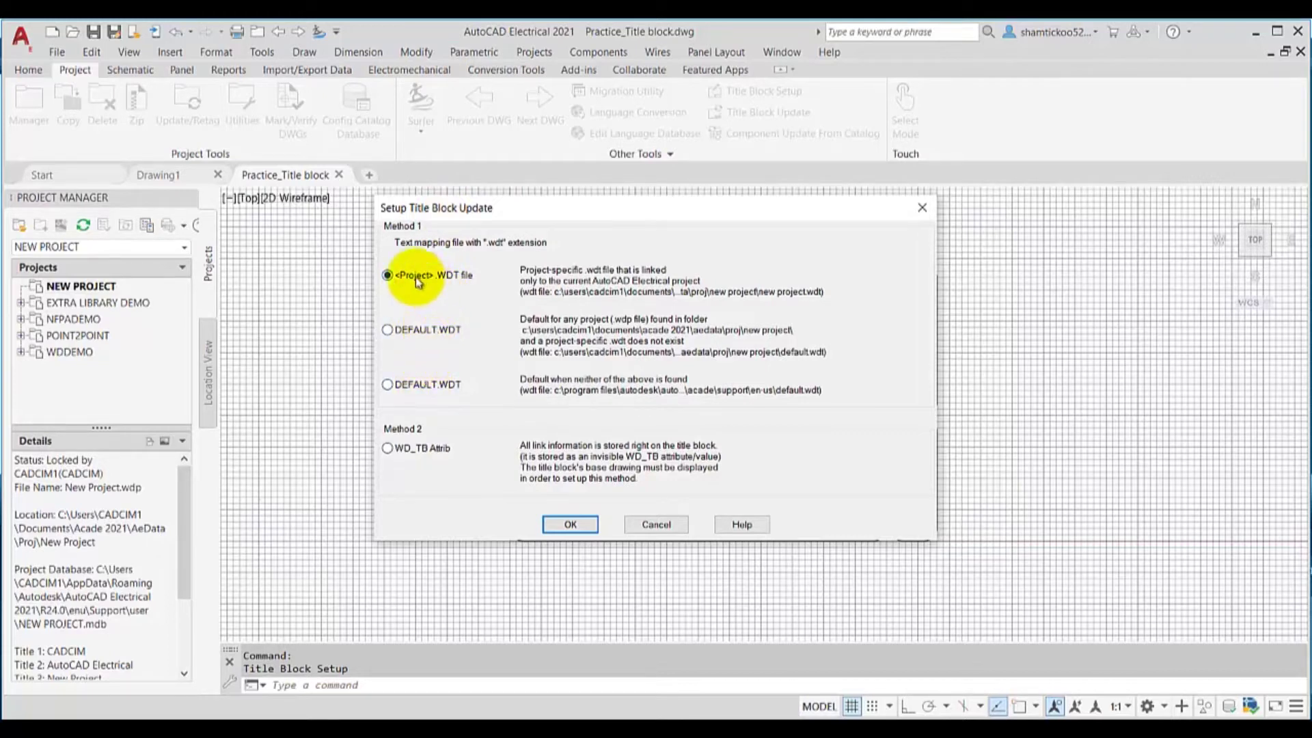
click(450, 286)
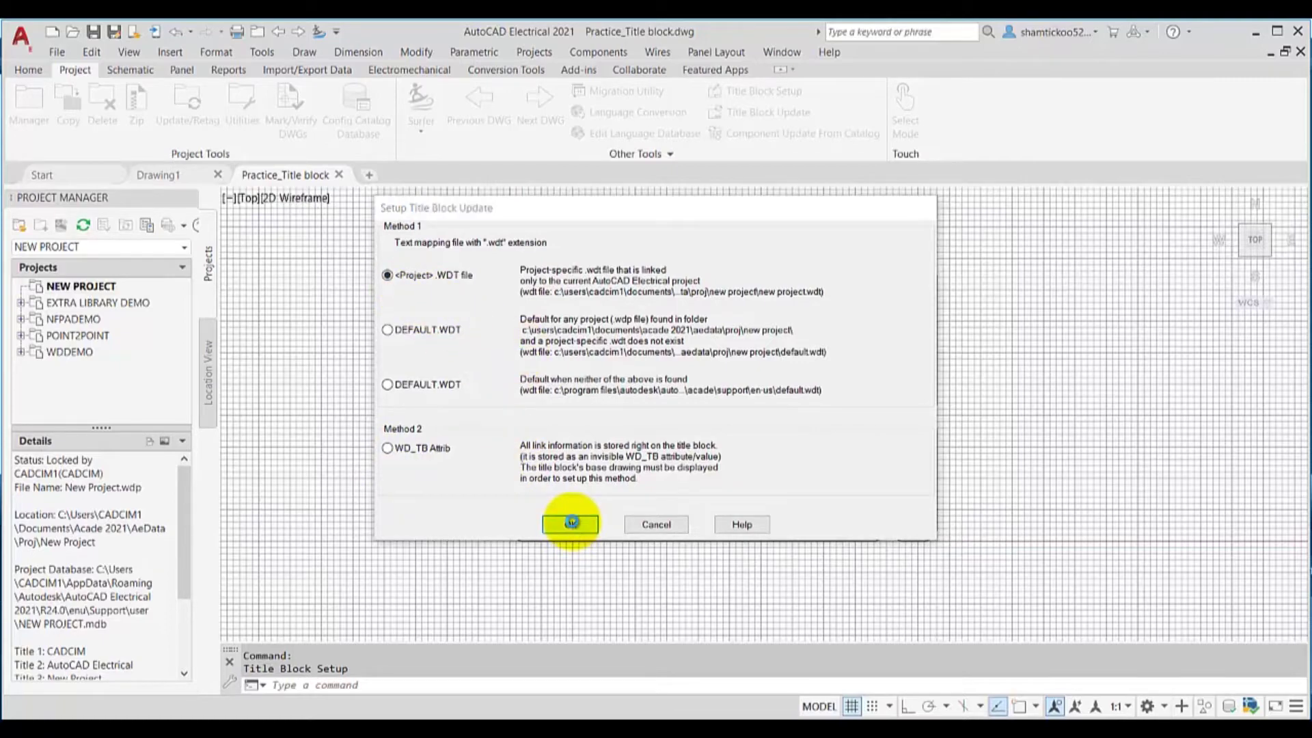
Pick the drawing's title block and confirm Titleblock1 as its block name.
click(572, 525)
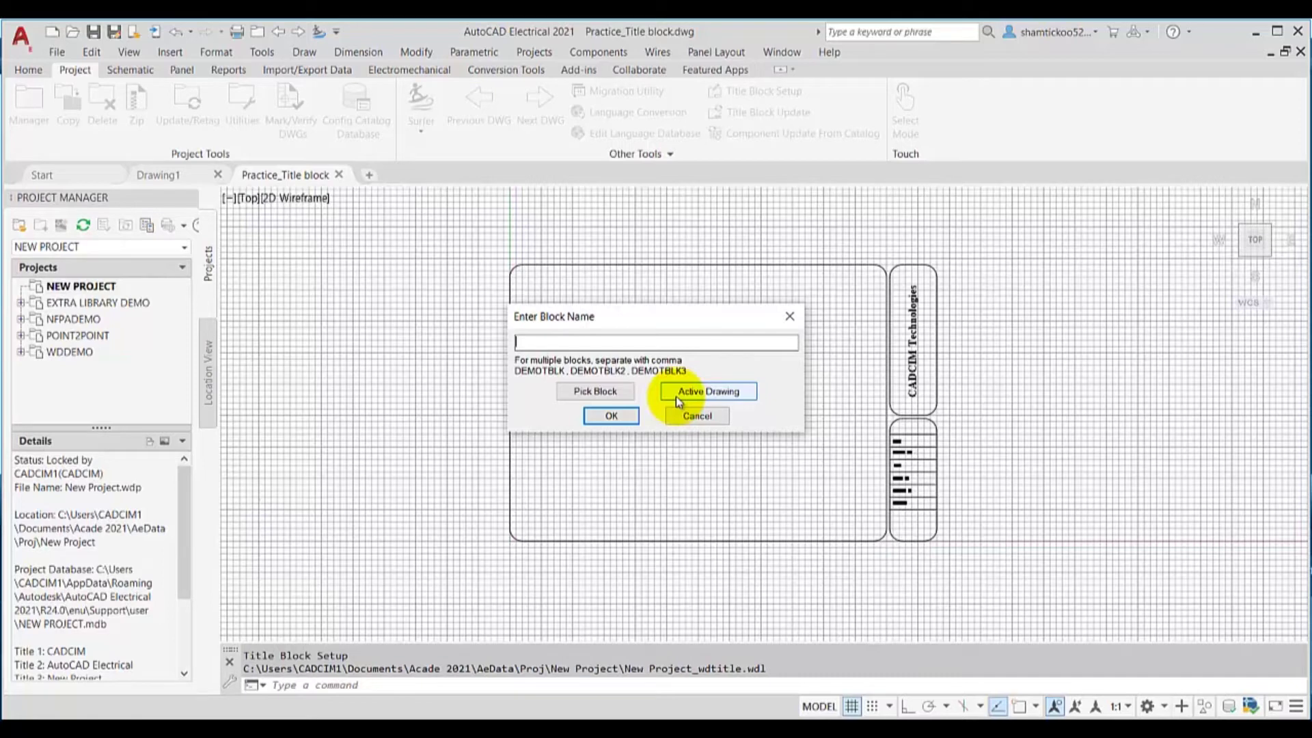
click(604, 399)
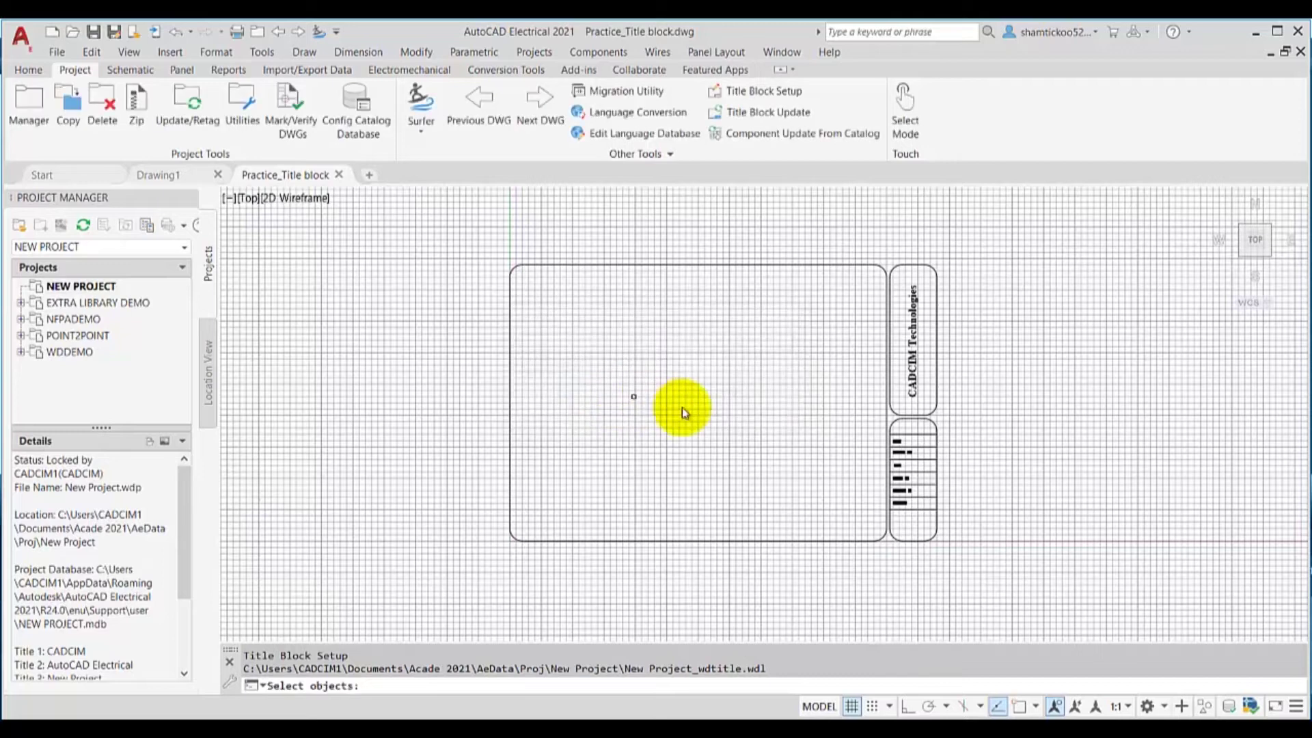
click(915, 442)
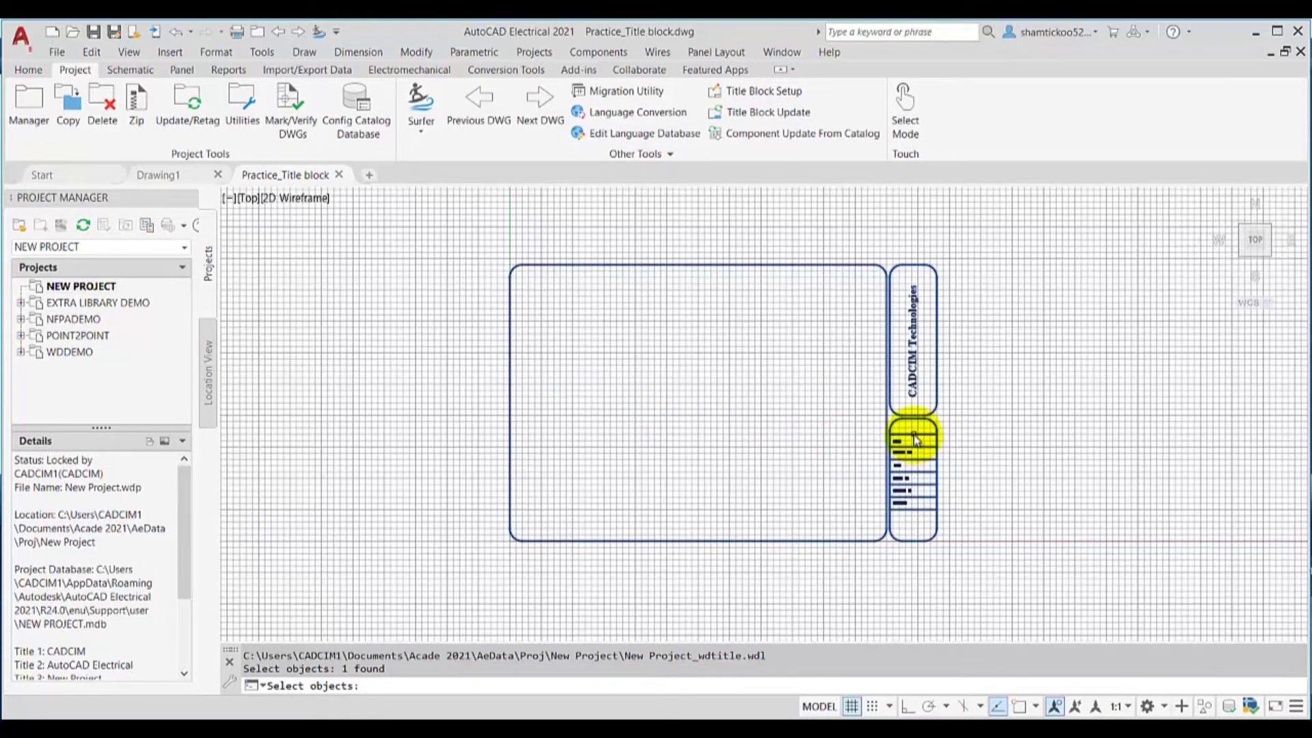
key(Return)
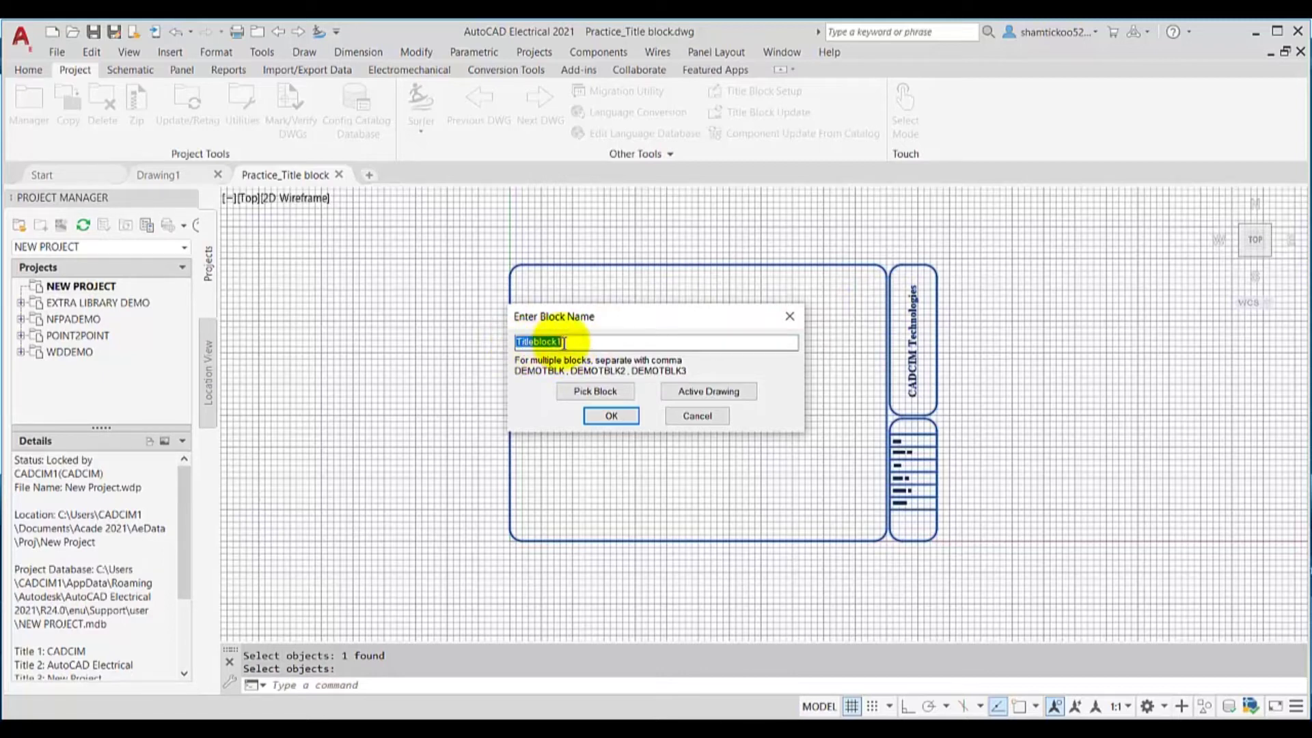
click(572, 342)
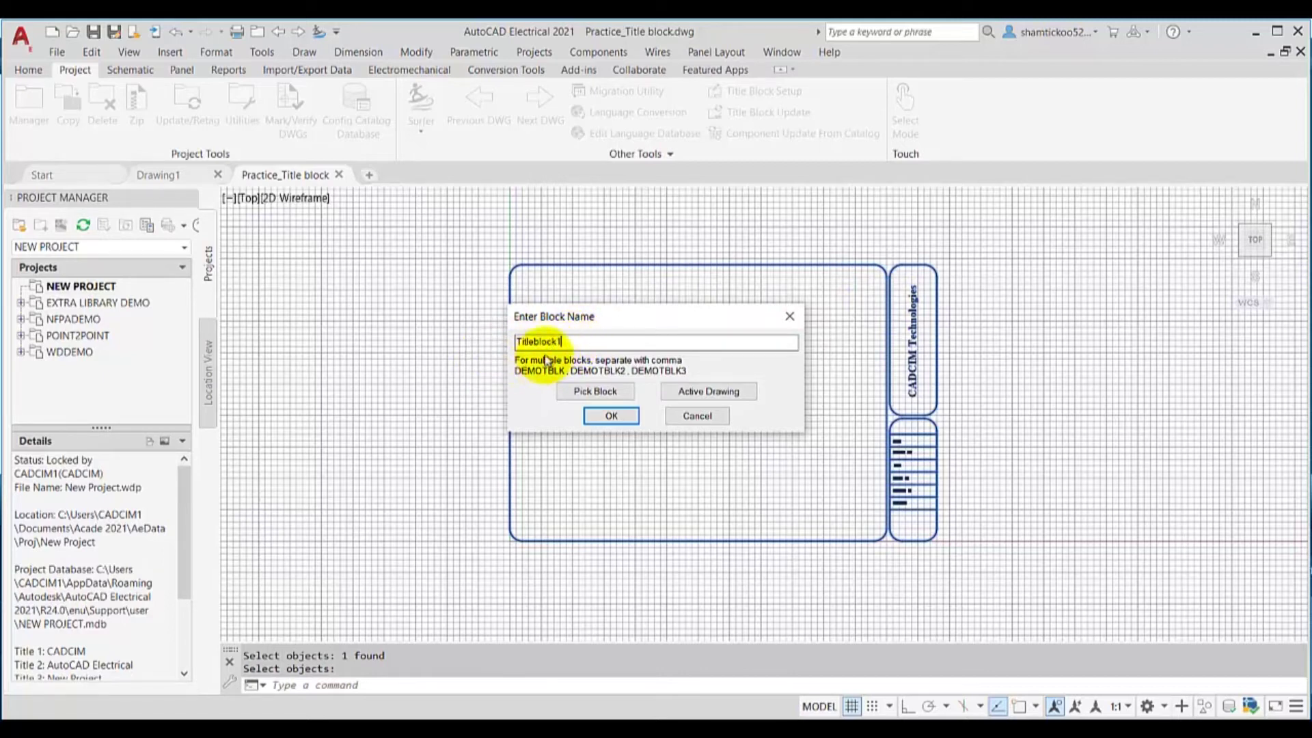
click(600, 425)
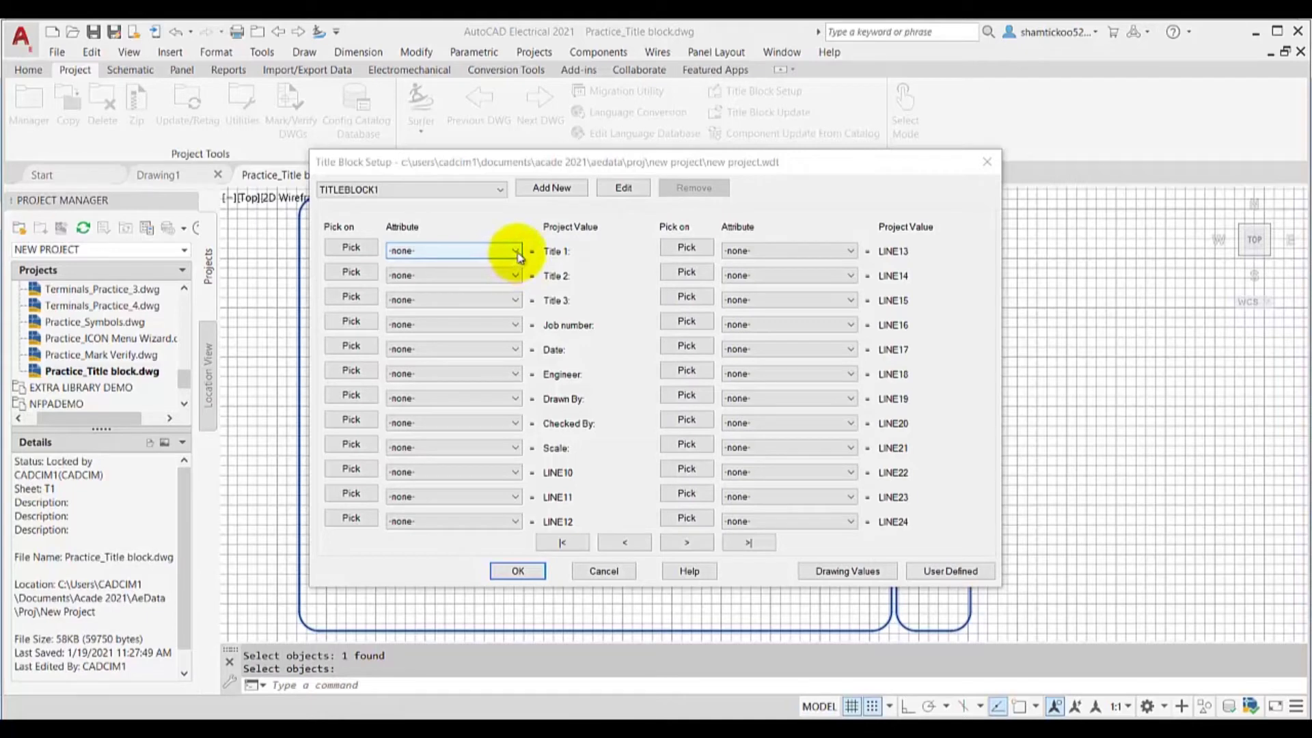
Map Title 1 to PROJECTNAME, and Engineer, Drawn By, Checked By, Scale to ENGINEER, DRNBY, CHKBY, SCALE.
click(517, 252)
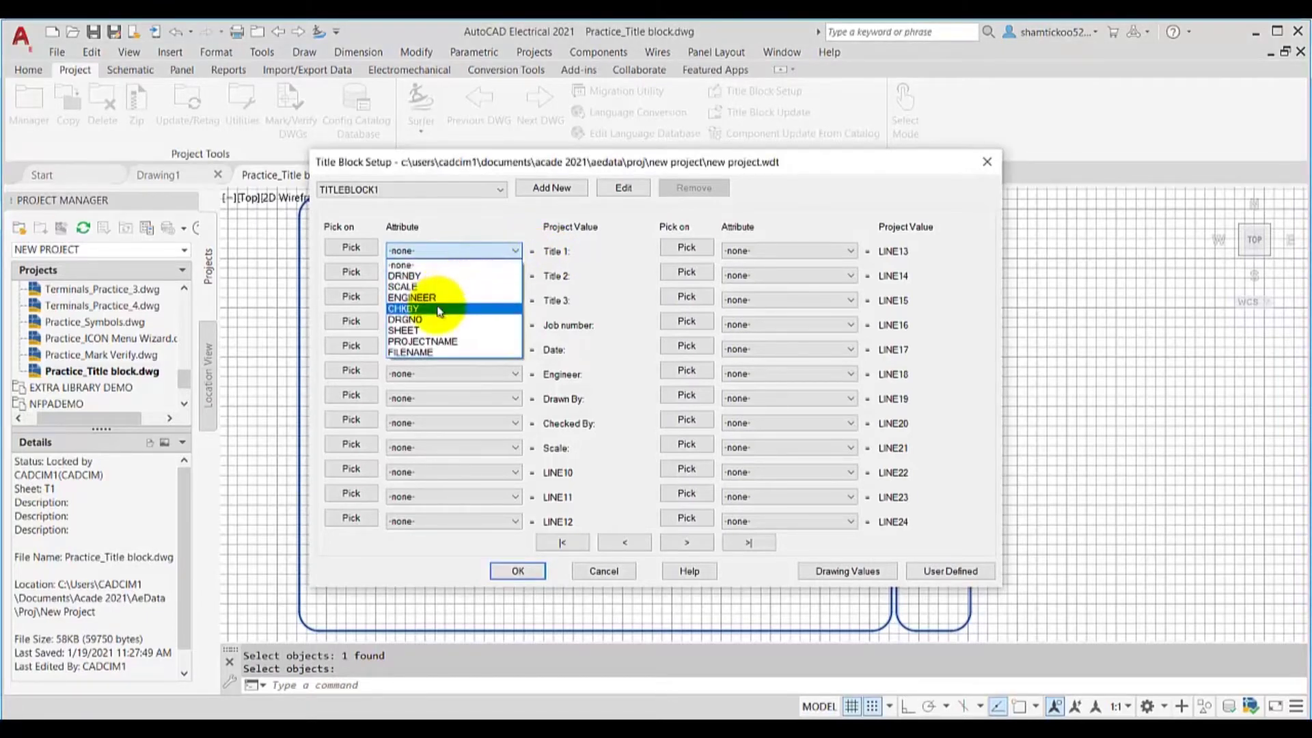
click(435, 343)
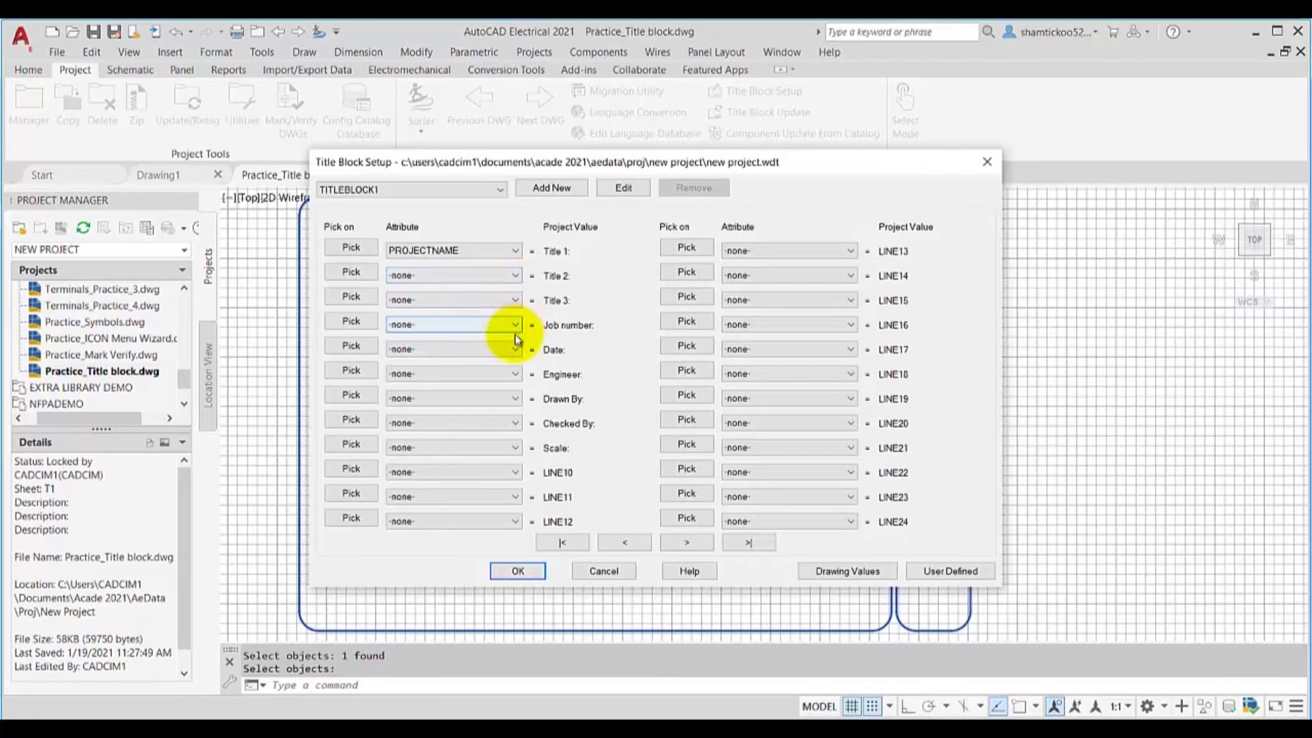
click(518, 374)
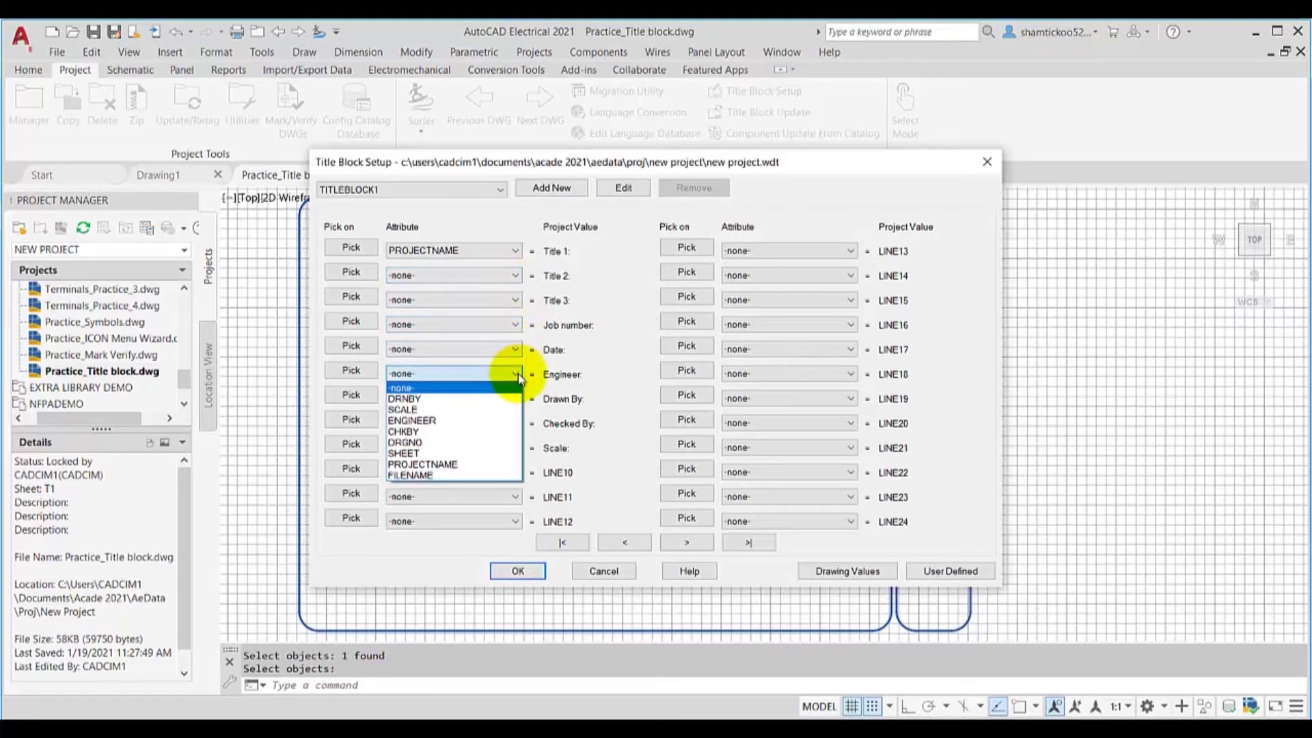
click(454, 420)
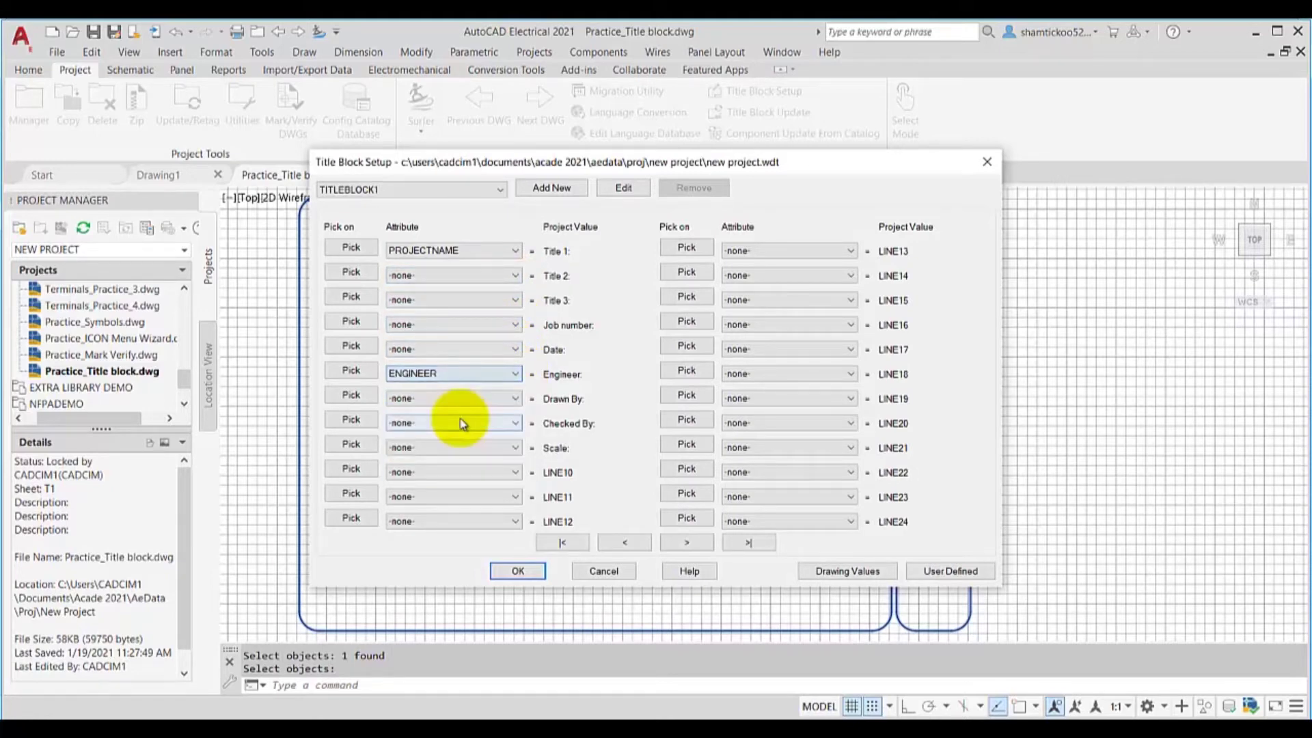
click(517, 399)
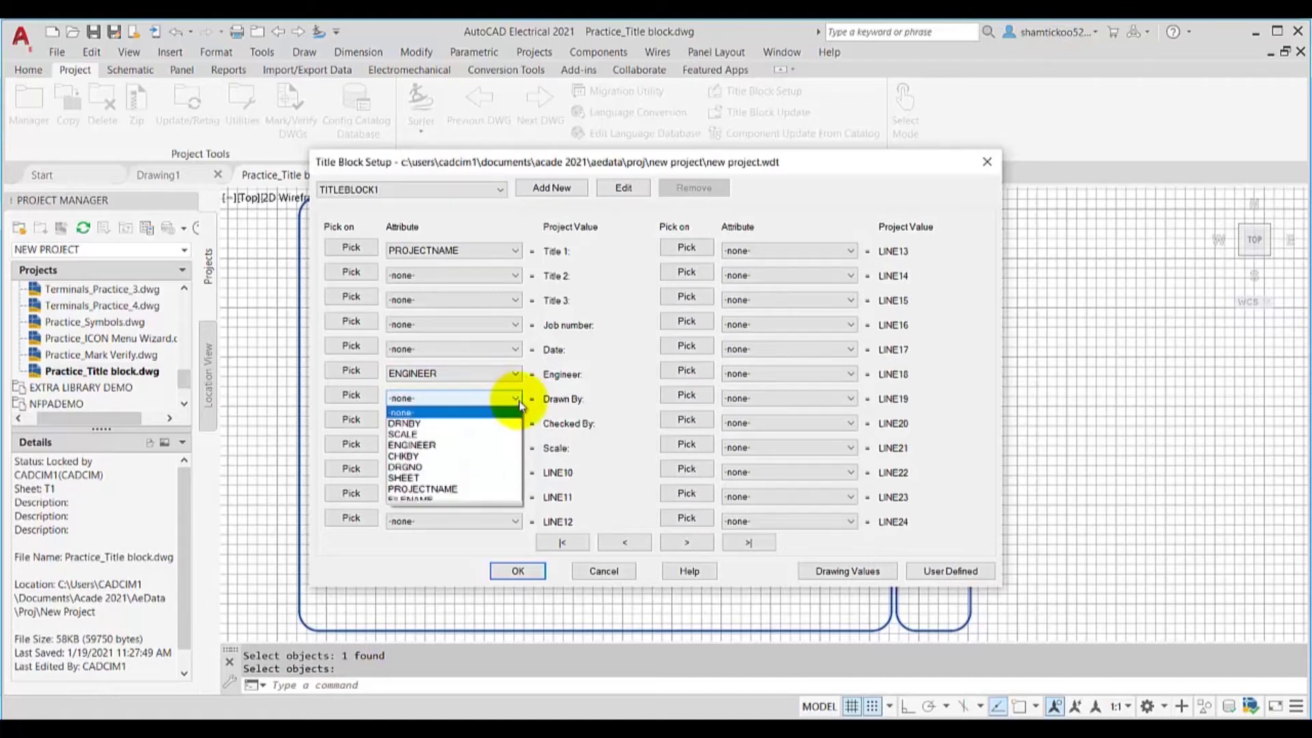
click(463, 425)
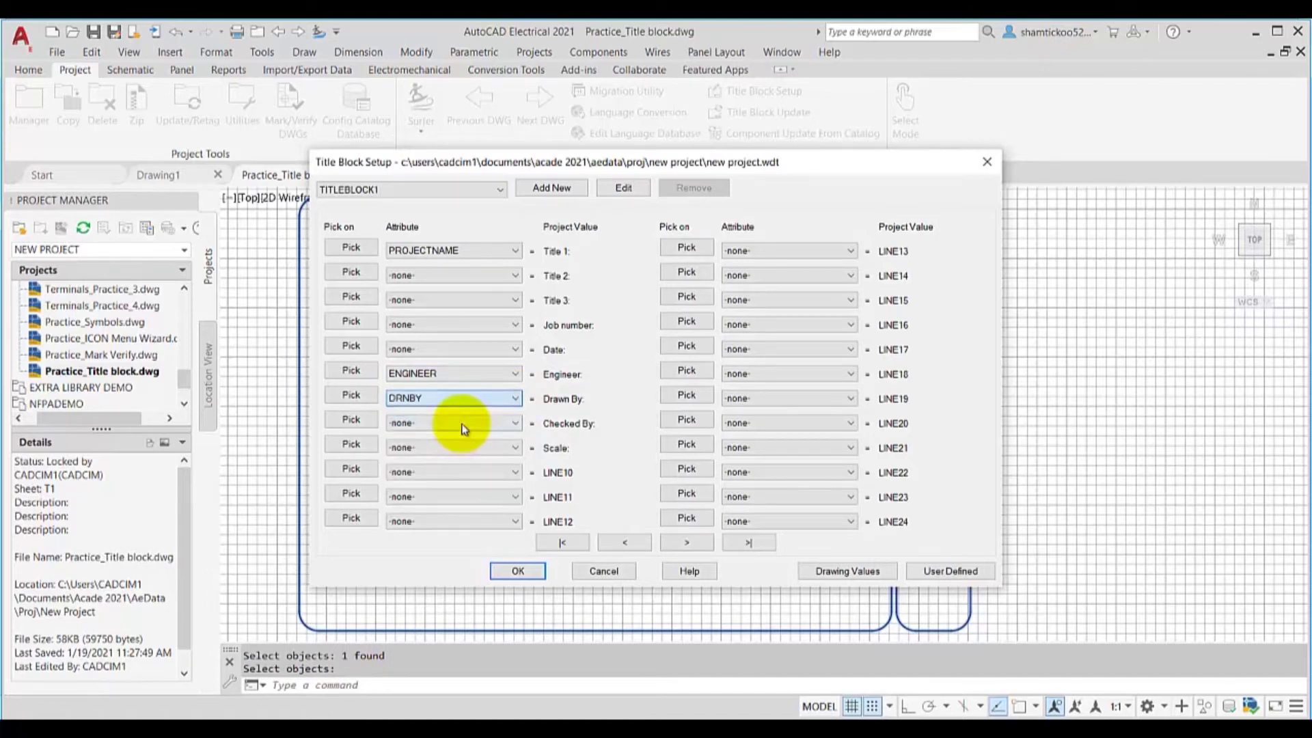
click(518, 431)
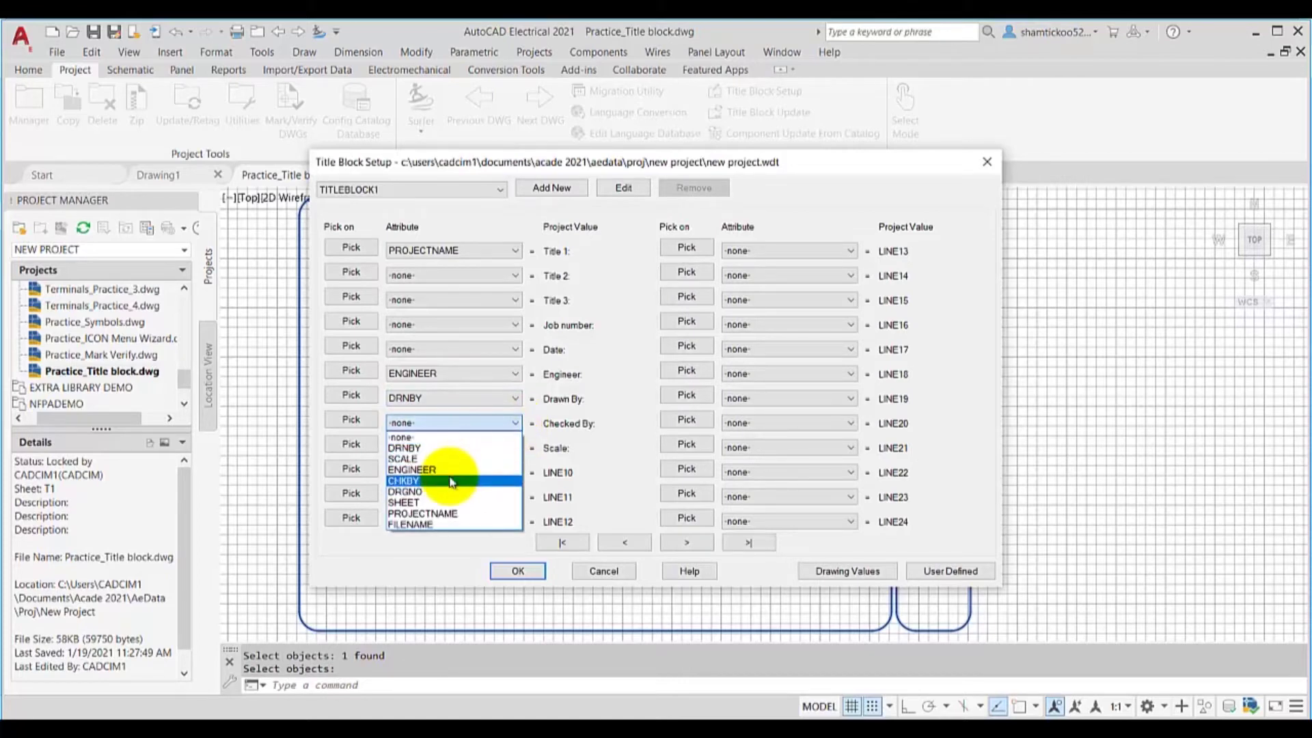
click(452, 476)
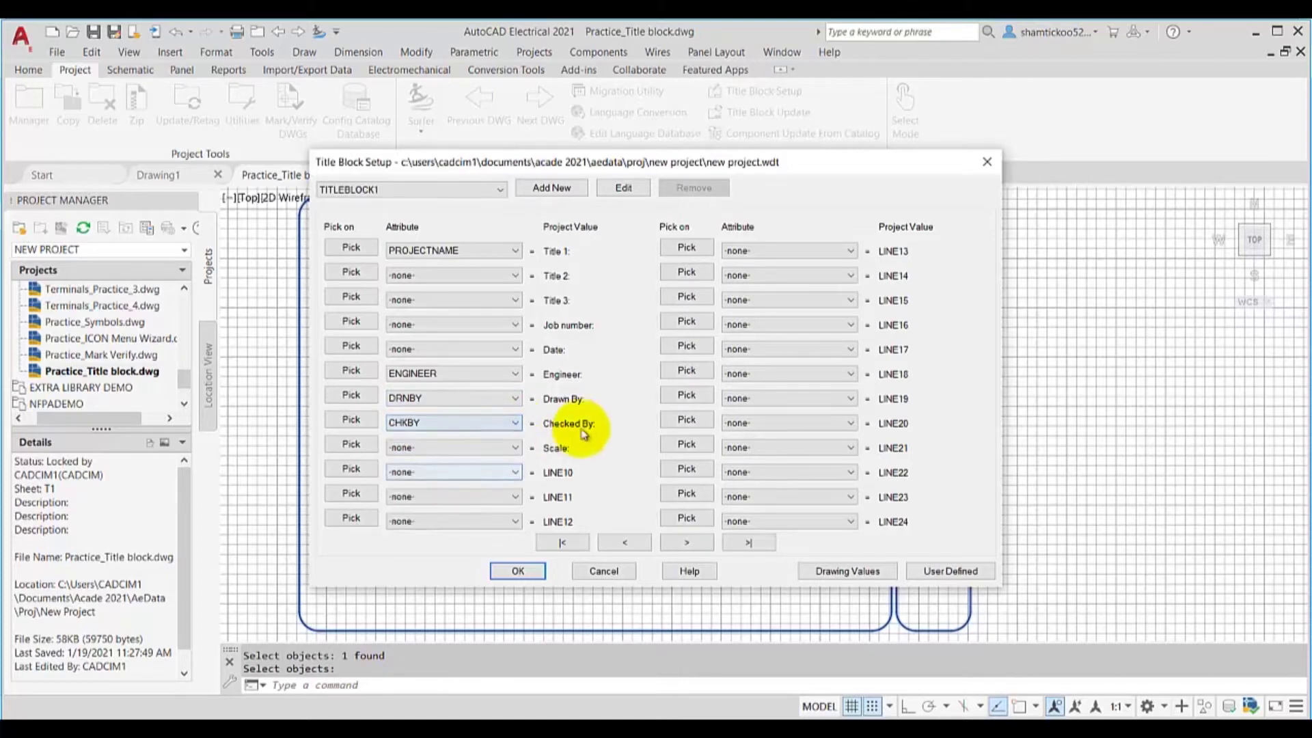
click(518, 449)
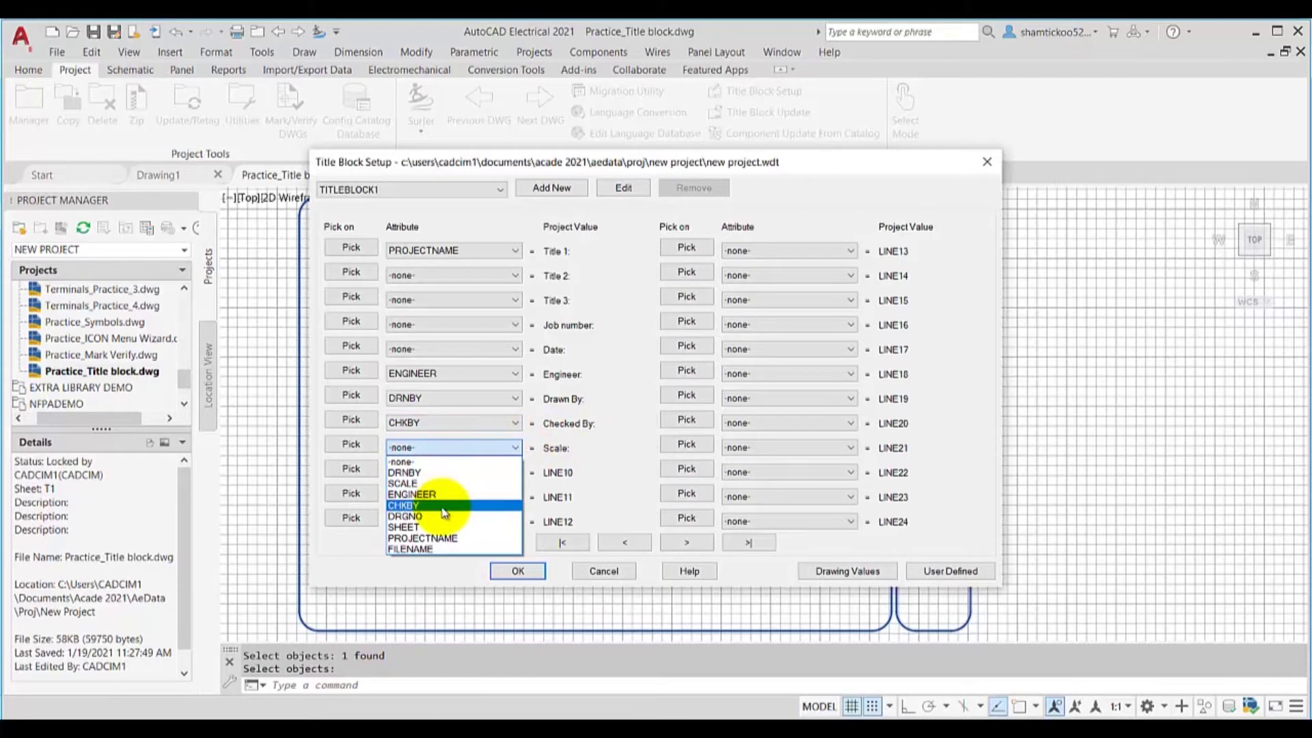
click(468, 483)
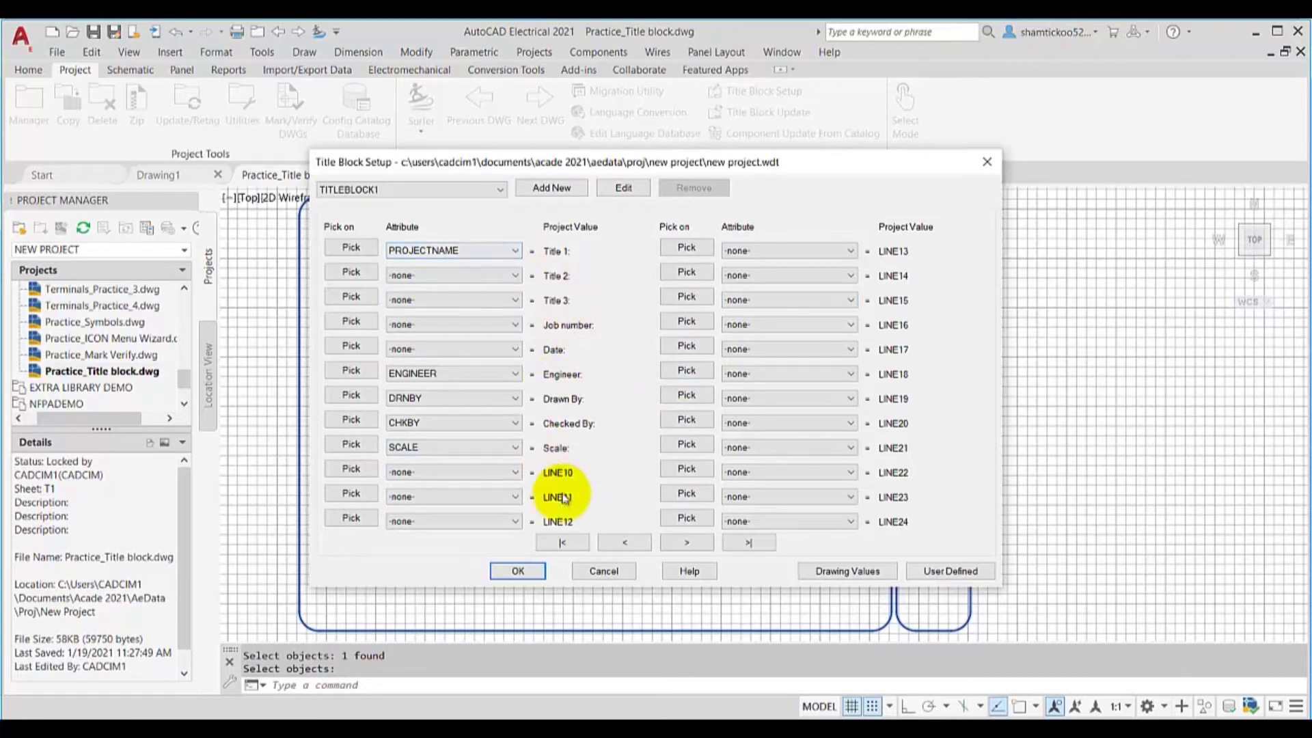
Map Drawing %D to DRGNO, Full Filename to FILENAME, Sheet %S to SHEET, and save the mapping.
click(834, 574)
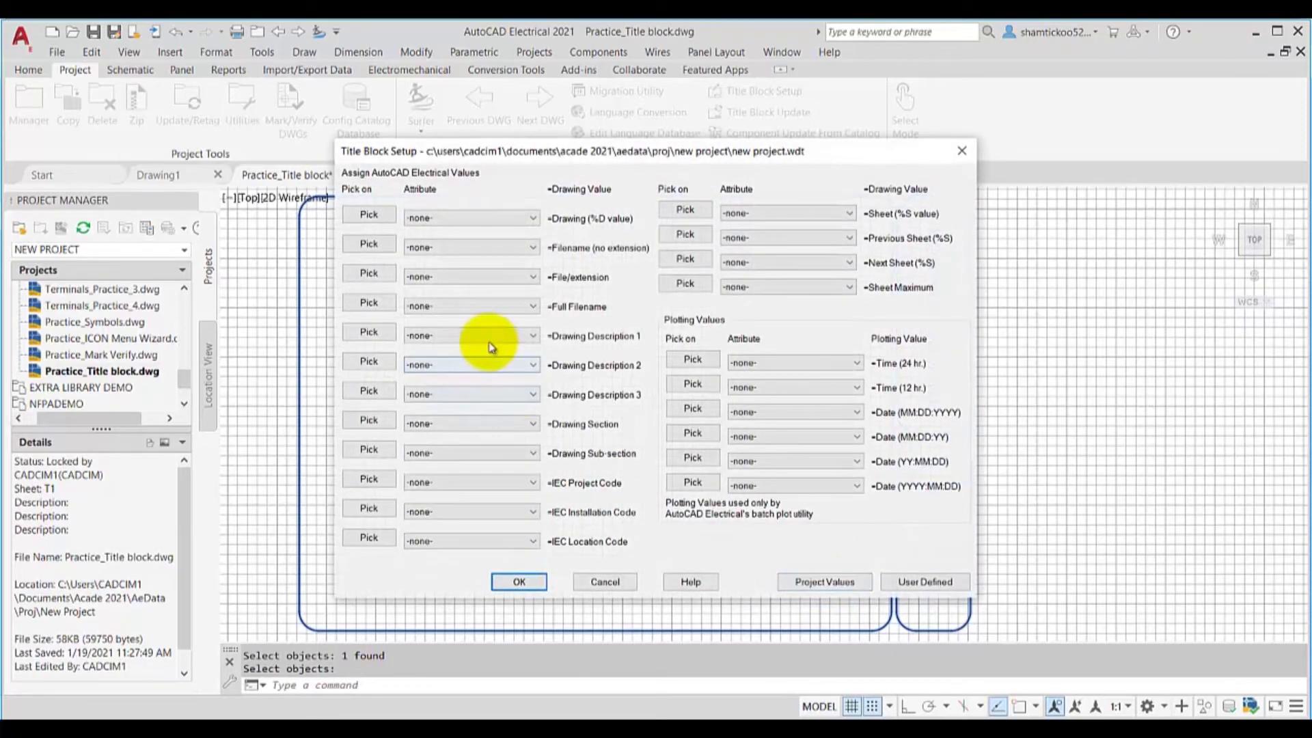
click(534, 219)
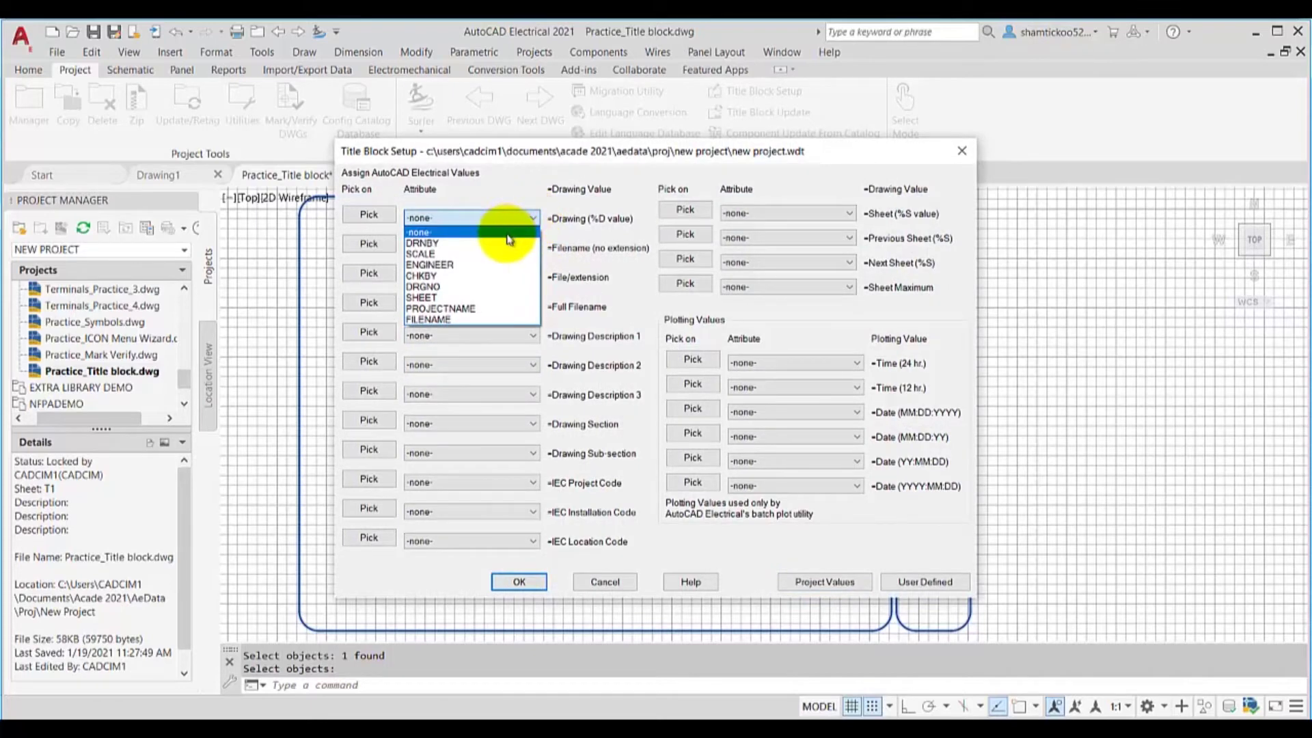
click(467, 287)
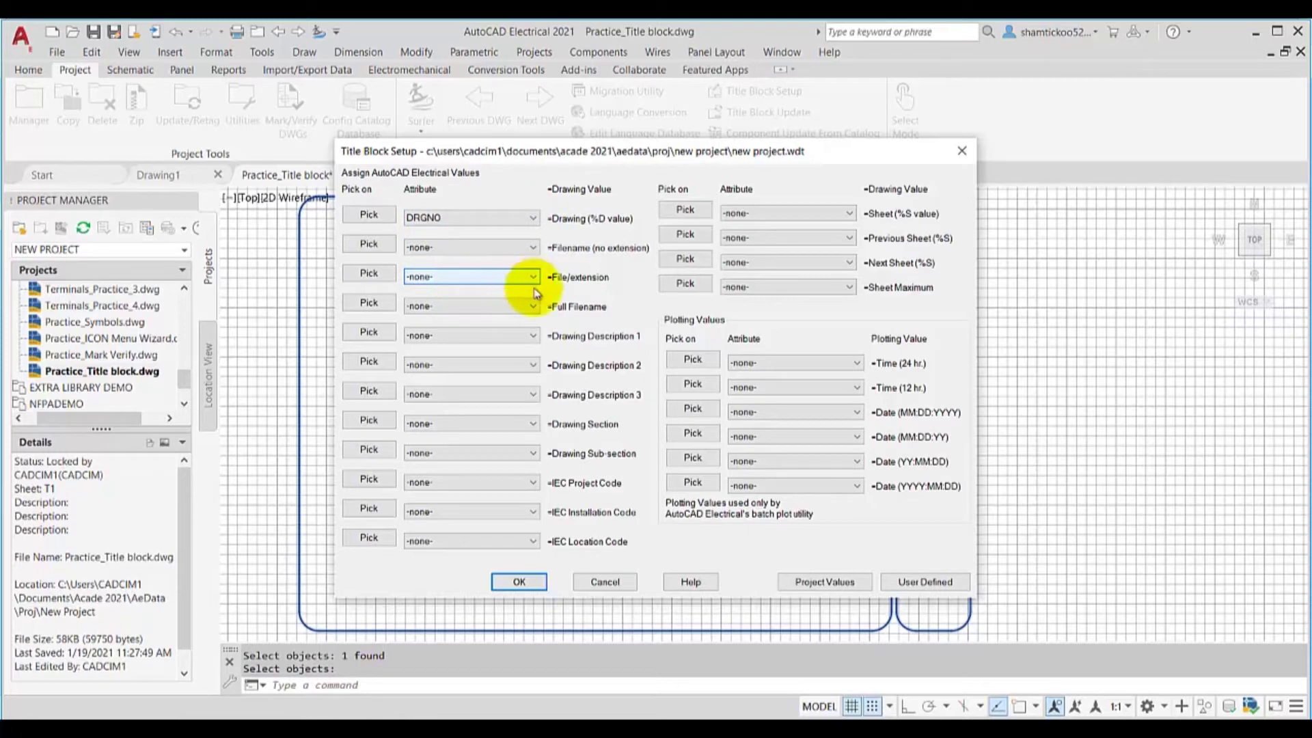
click(535, 309)
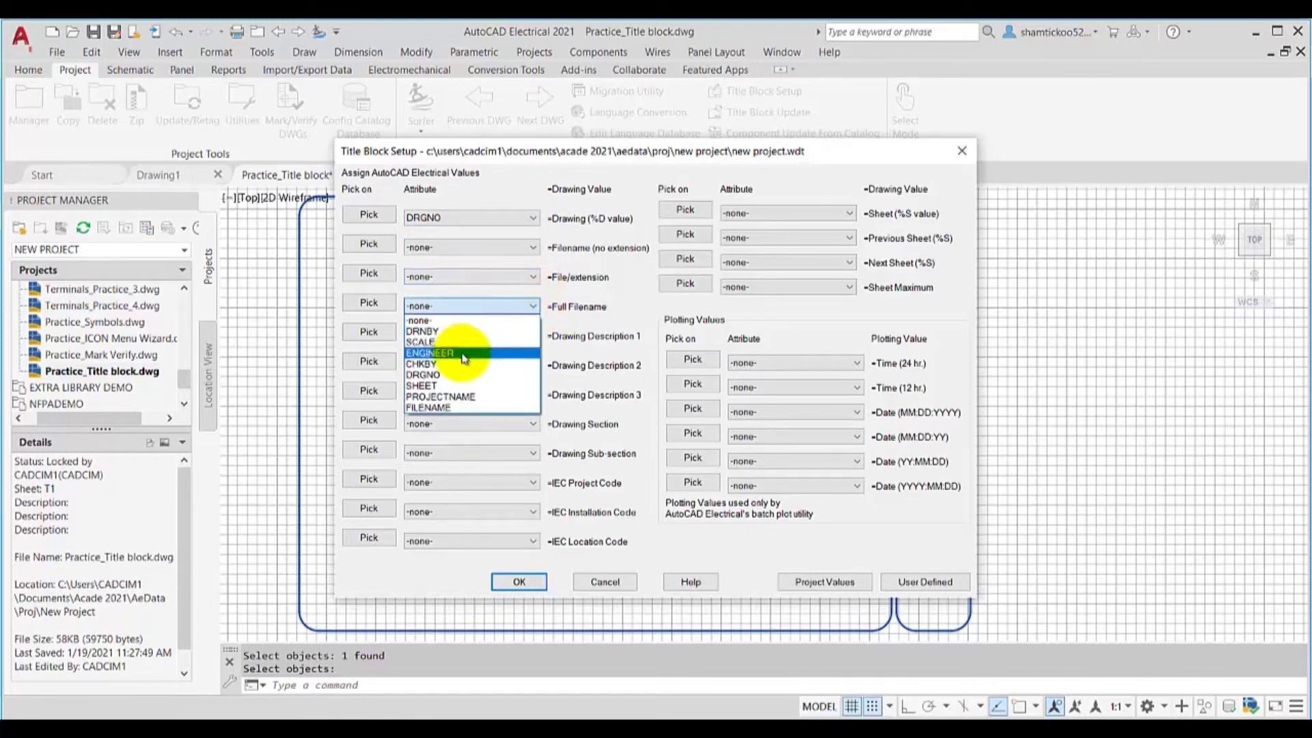
click(430, 408)
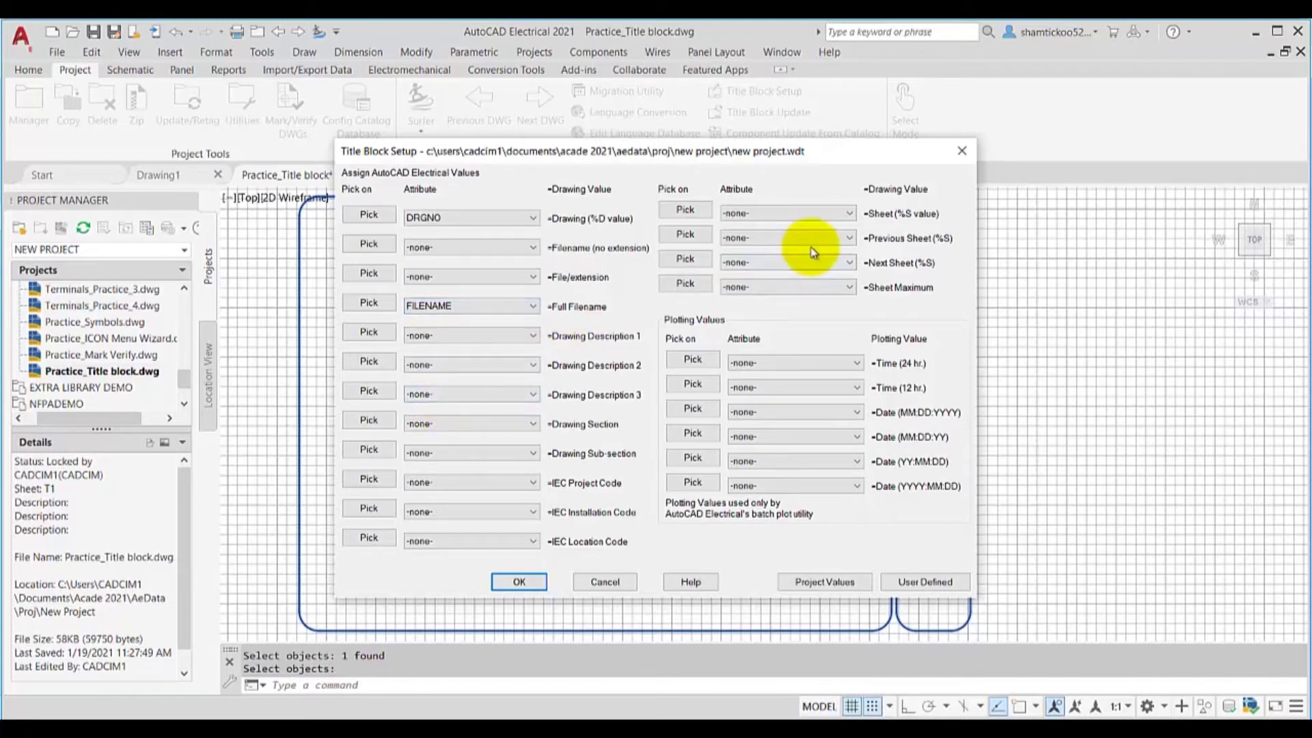
click(851, 215)
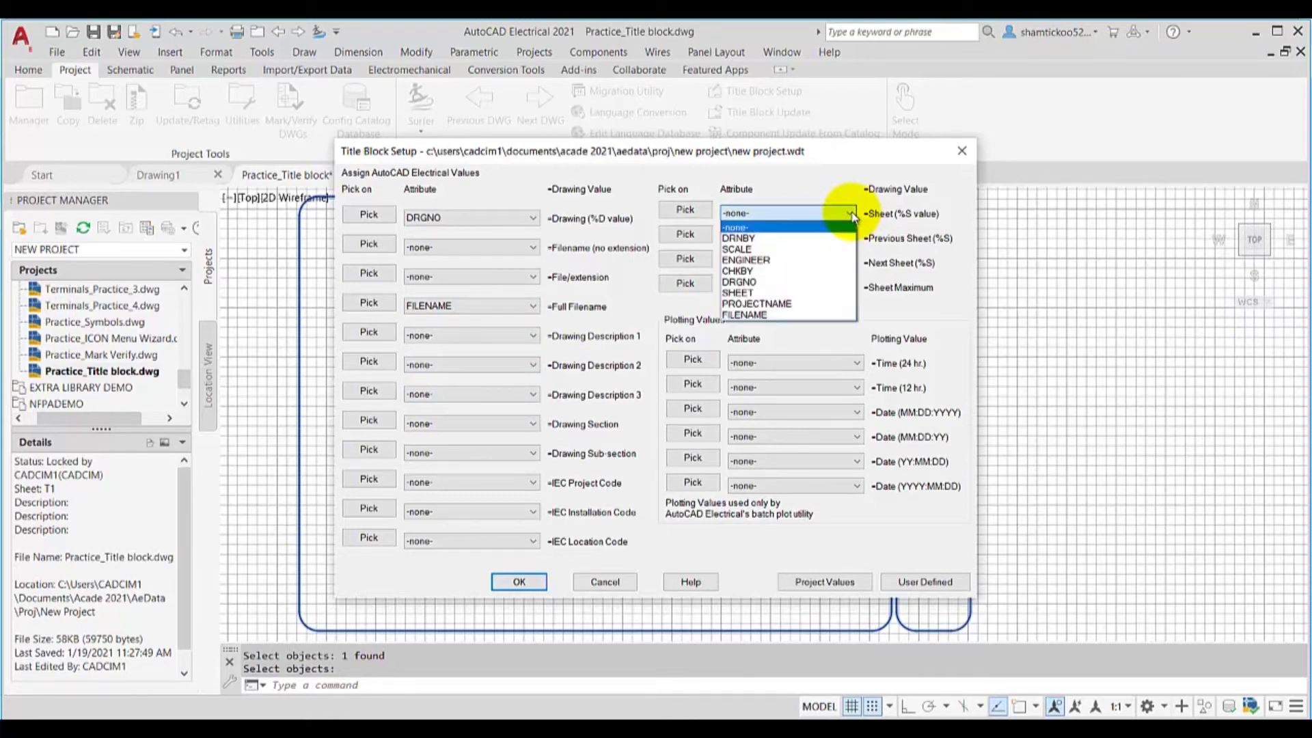
click(763, 293)
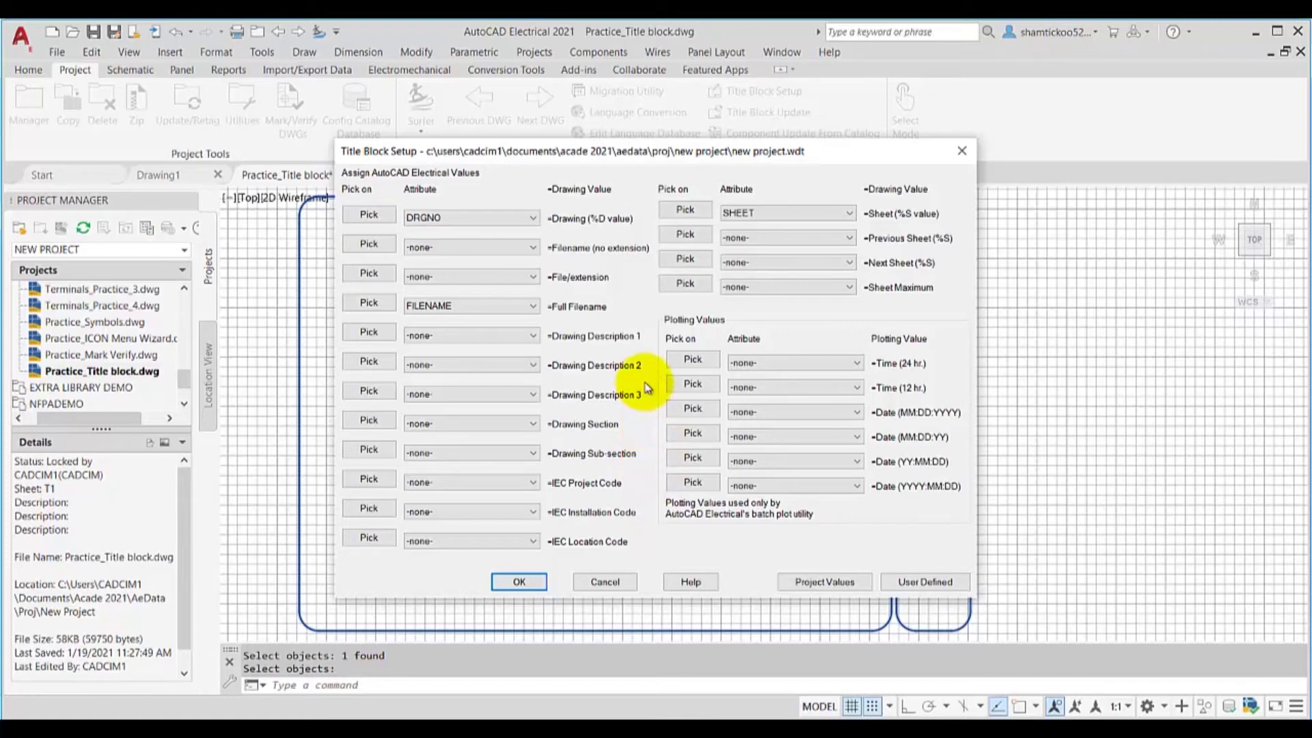
click(518, 583)
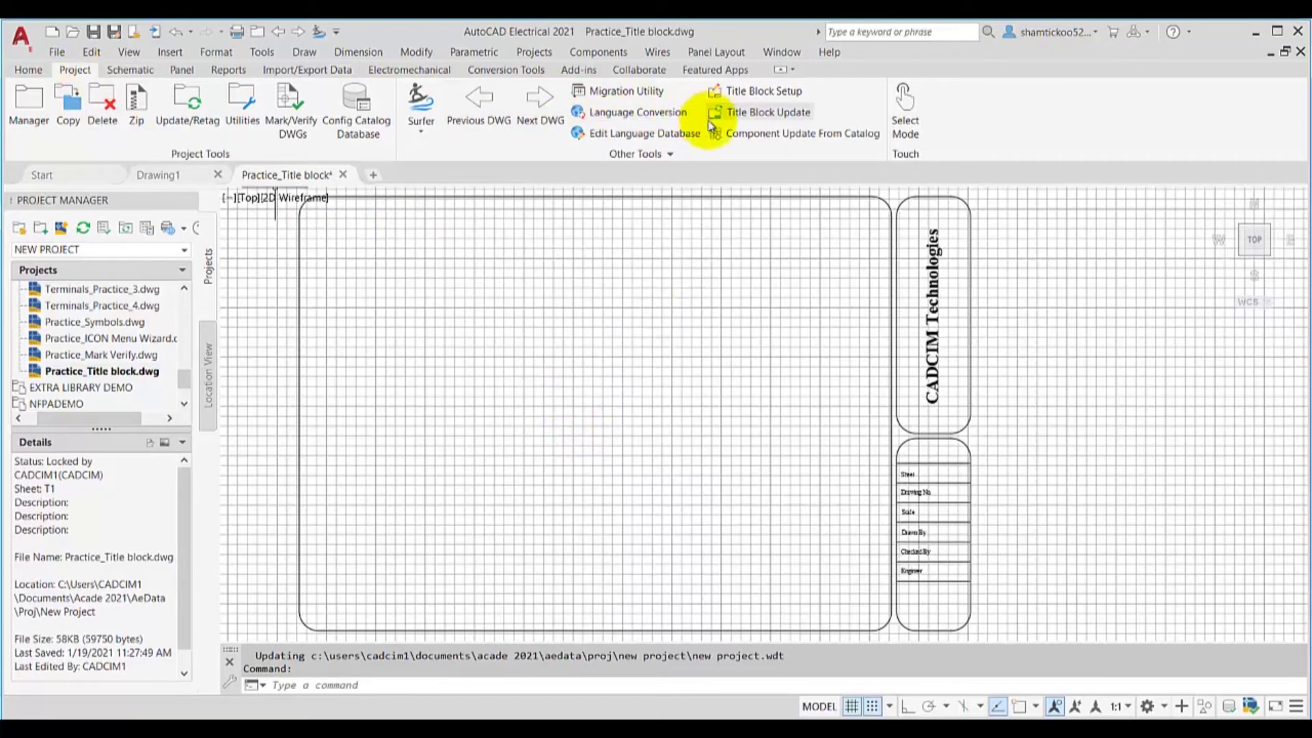
click(732, 113)
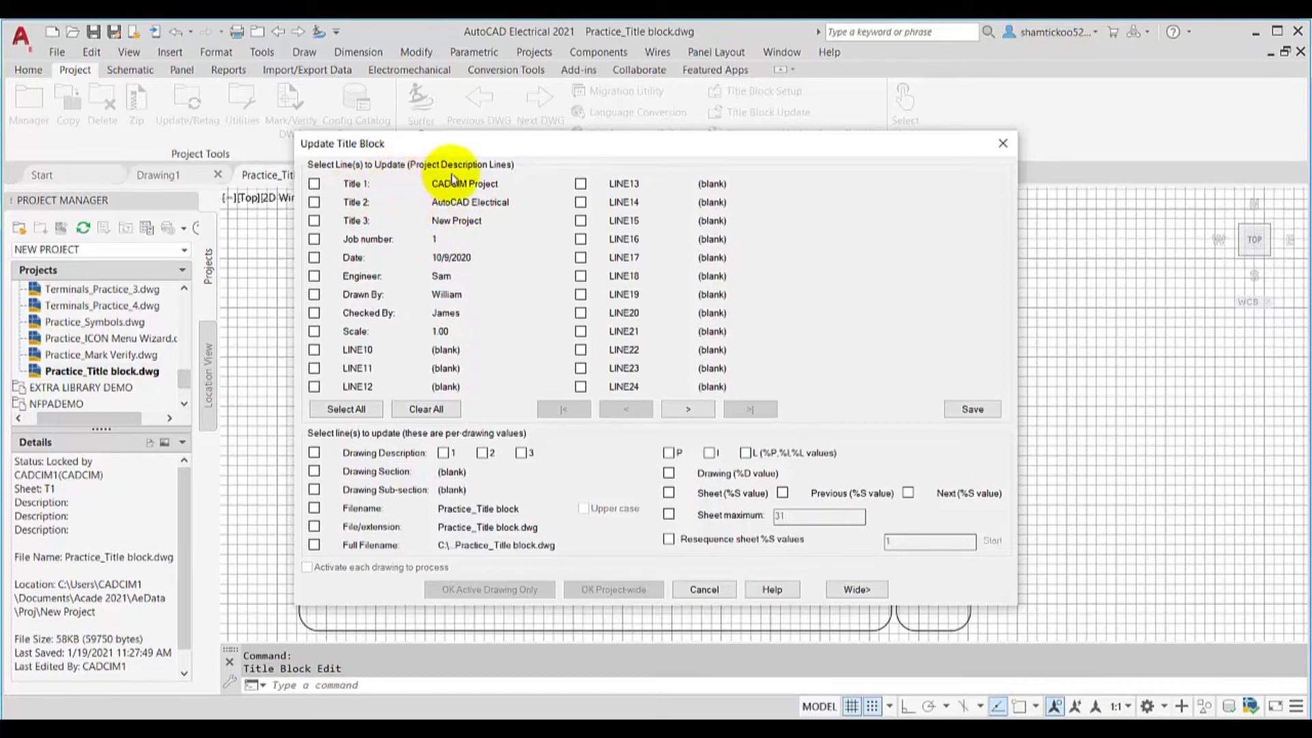
Update the active drawing's title block with Title 1, names, scale, full filename, drawing and sheet values.
click(315, 186)
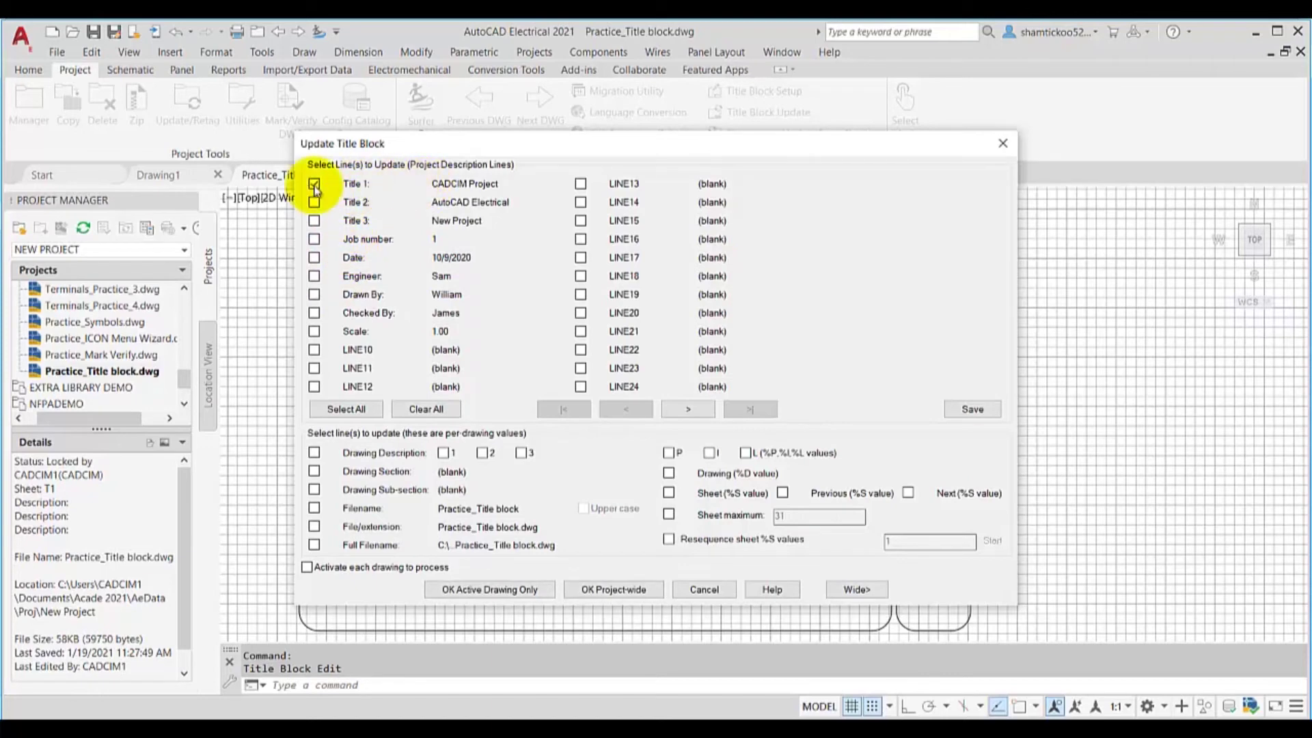
click(314, 276)
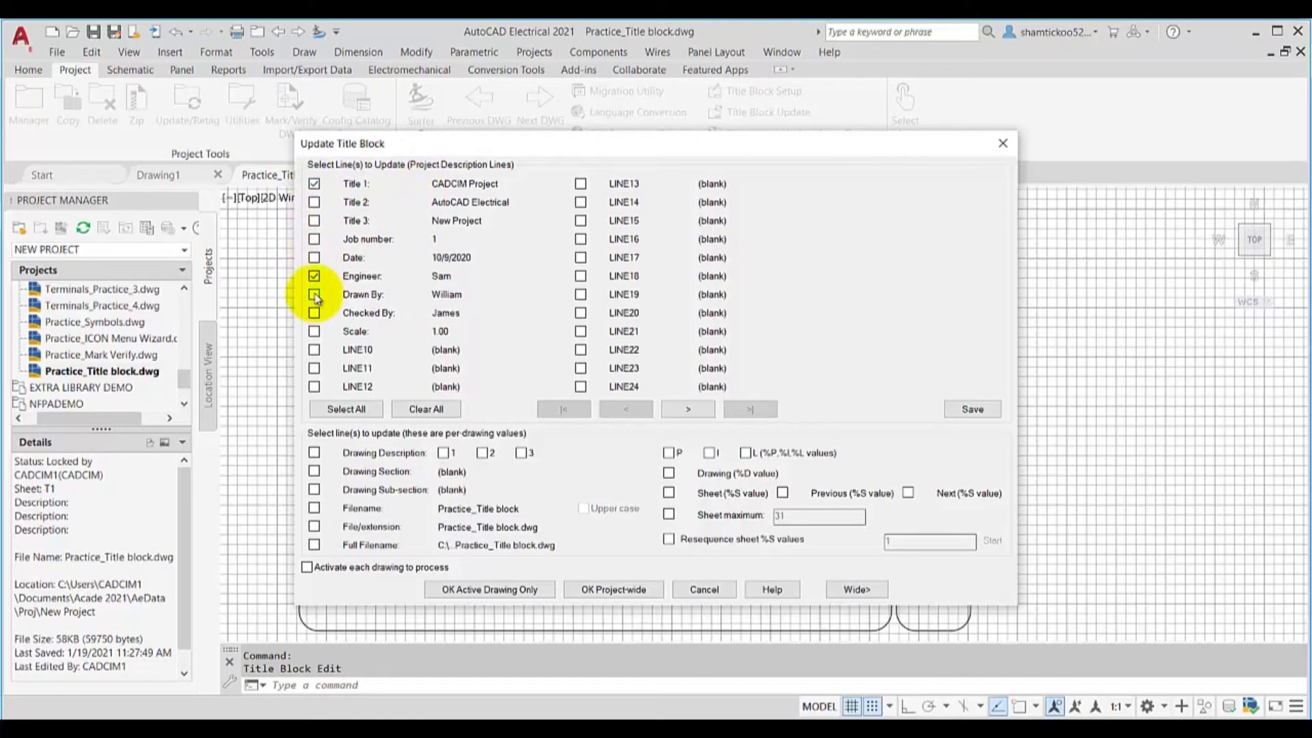
click(315, 314)
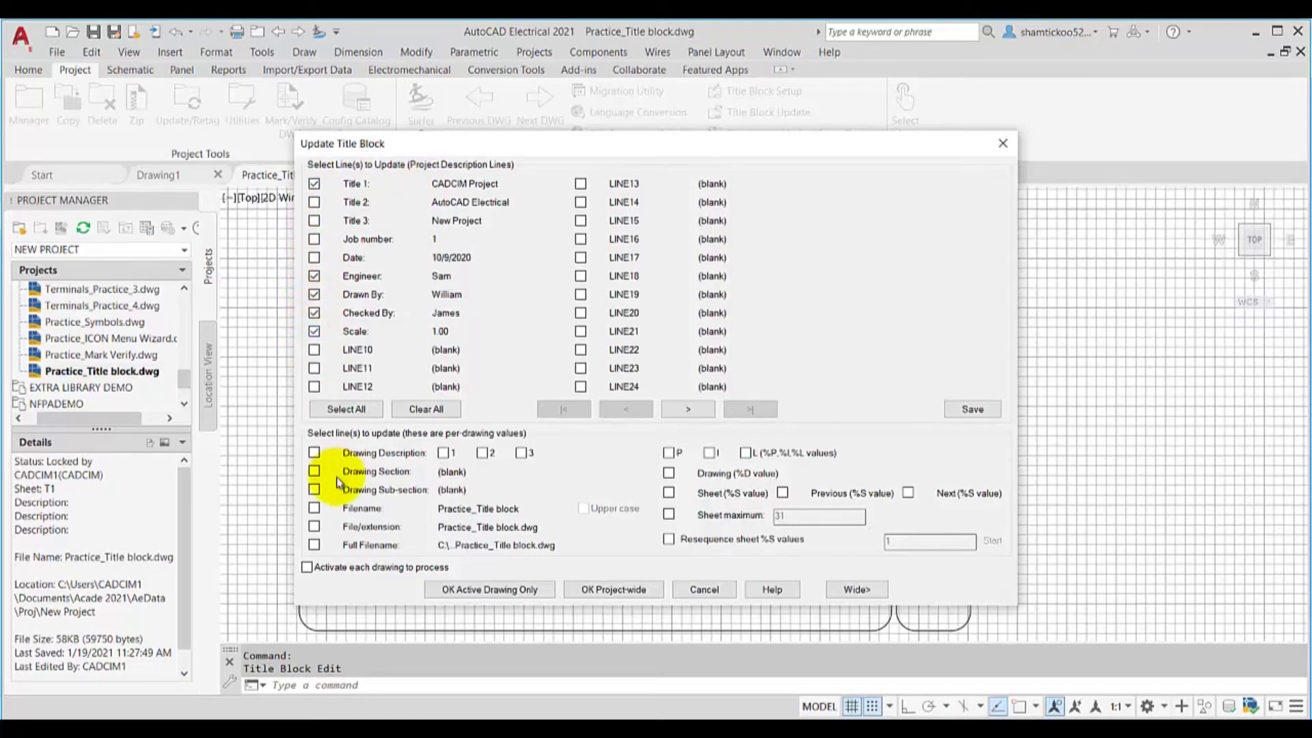
click(314, 545)
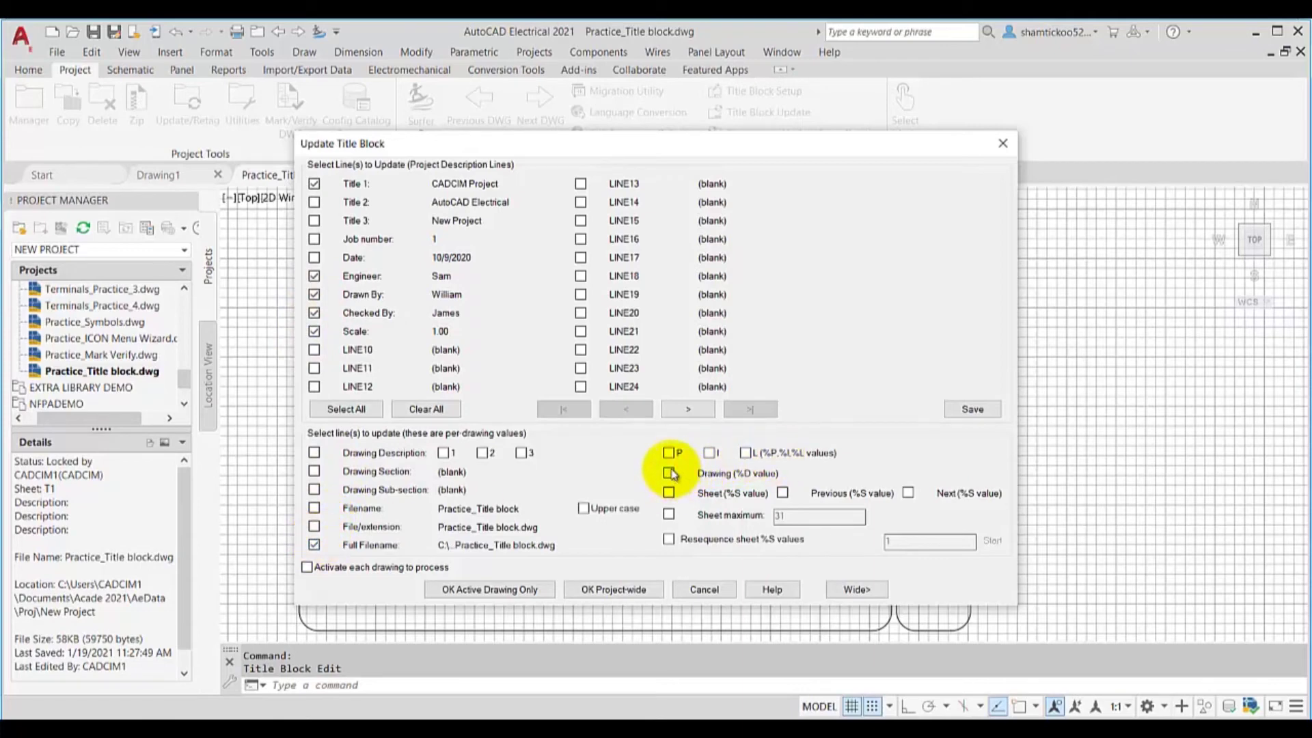
click(670, 473)
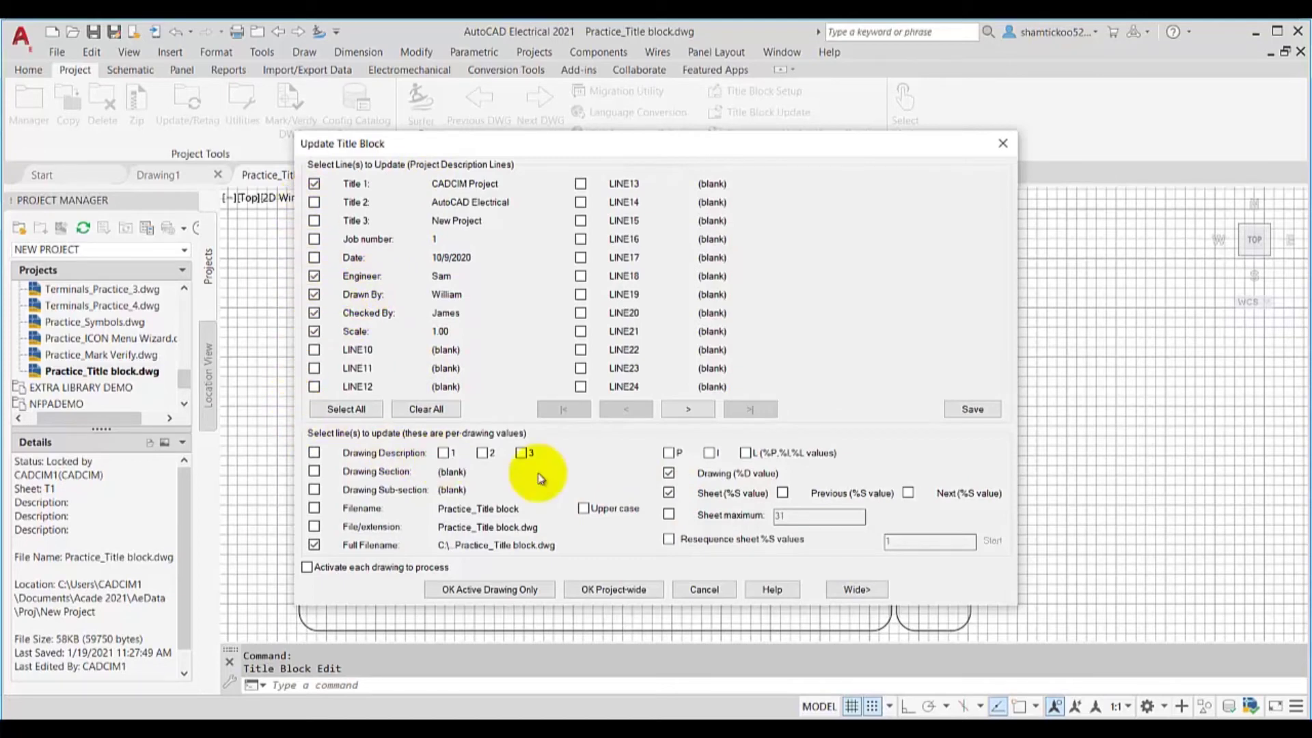
click(589, 595)
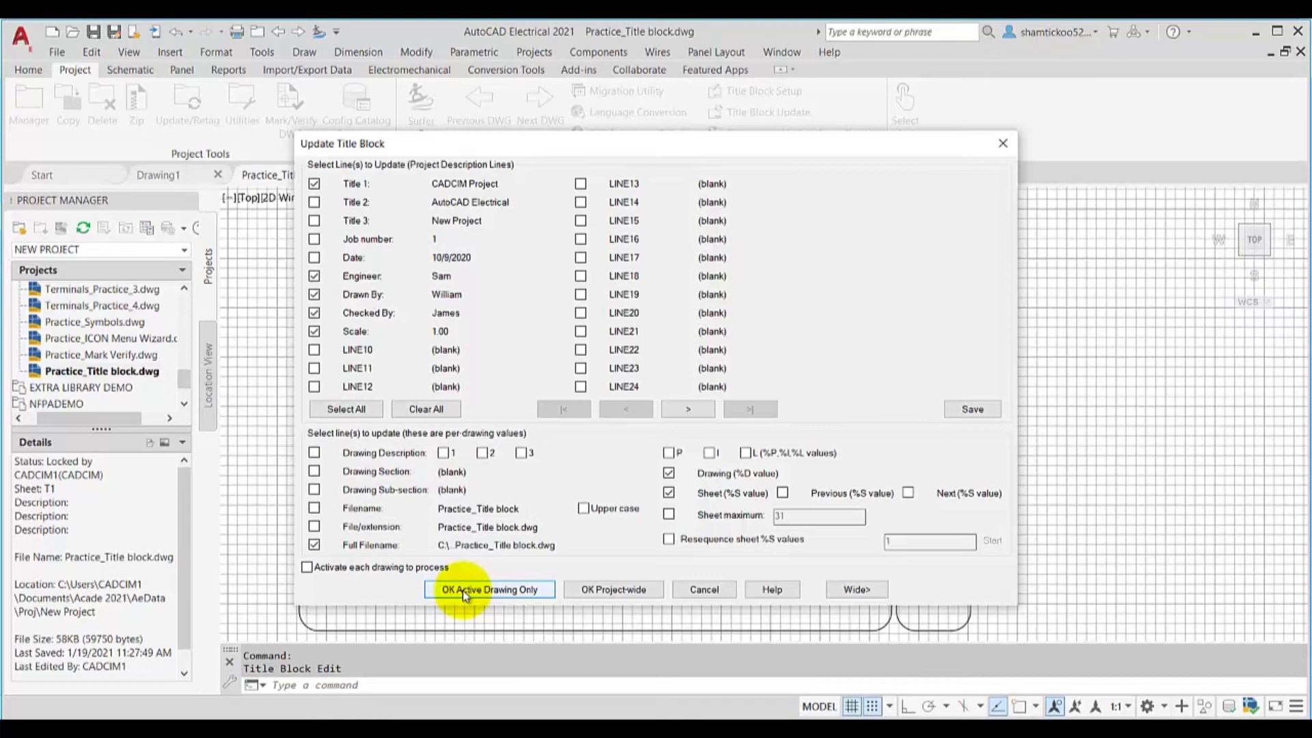
click(462, 591)
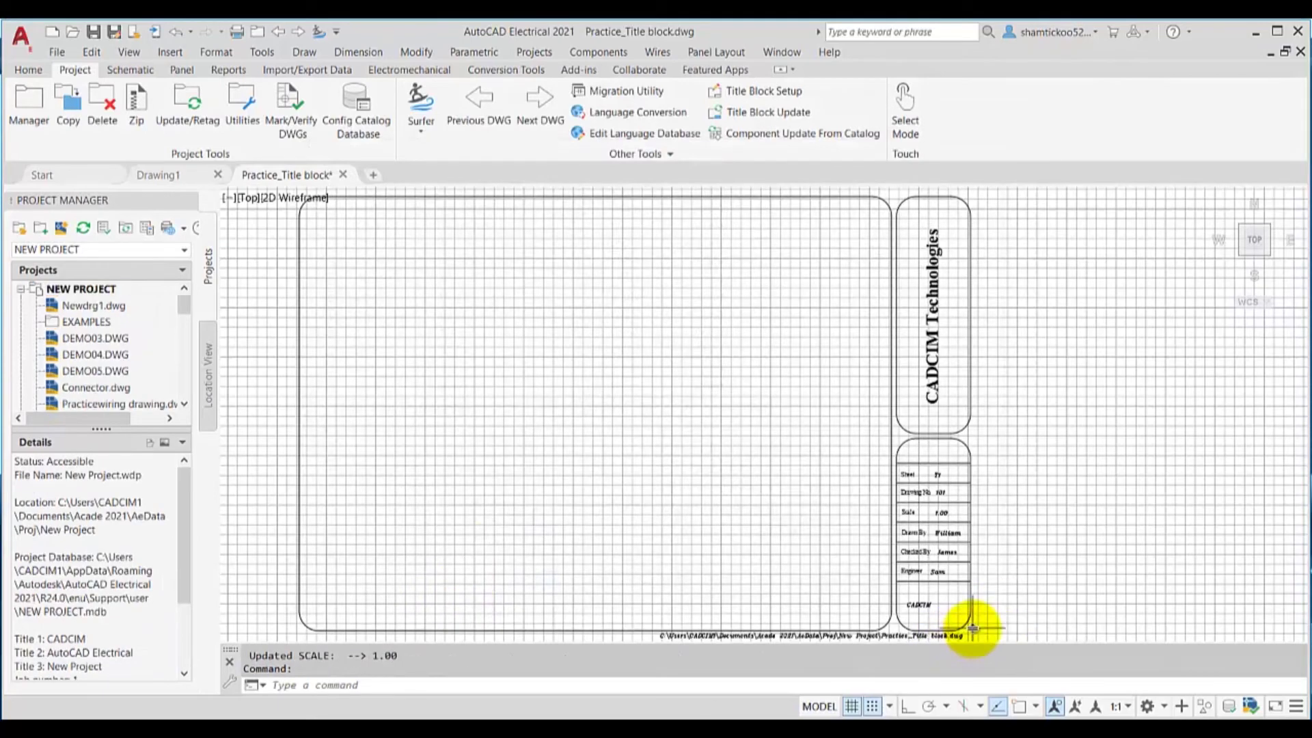
scroll(1002, 612, up, 4)
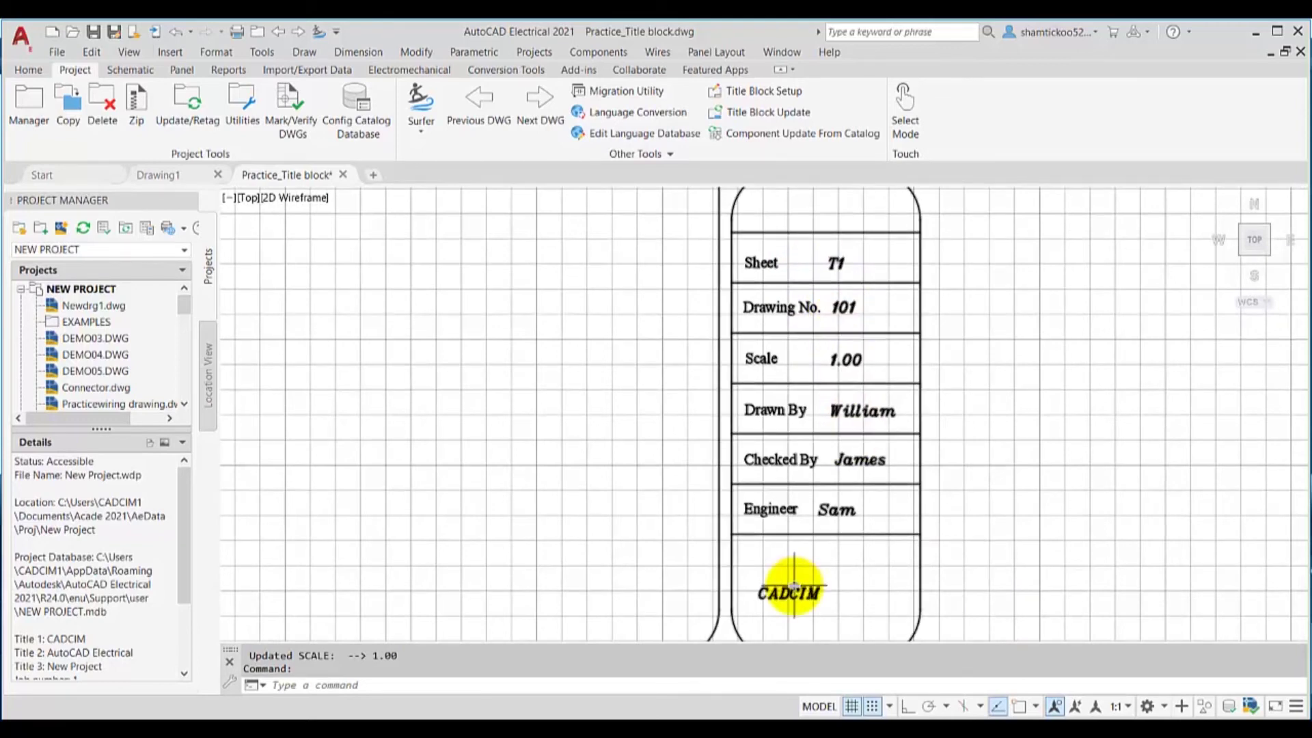
scroll(1017, 536, down, 3)
scroll(1002, 492, up, 1)
scroll(992, 472, up, 1)
scroll(762, 533, up, 2)
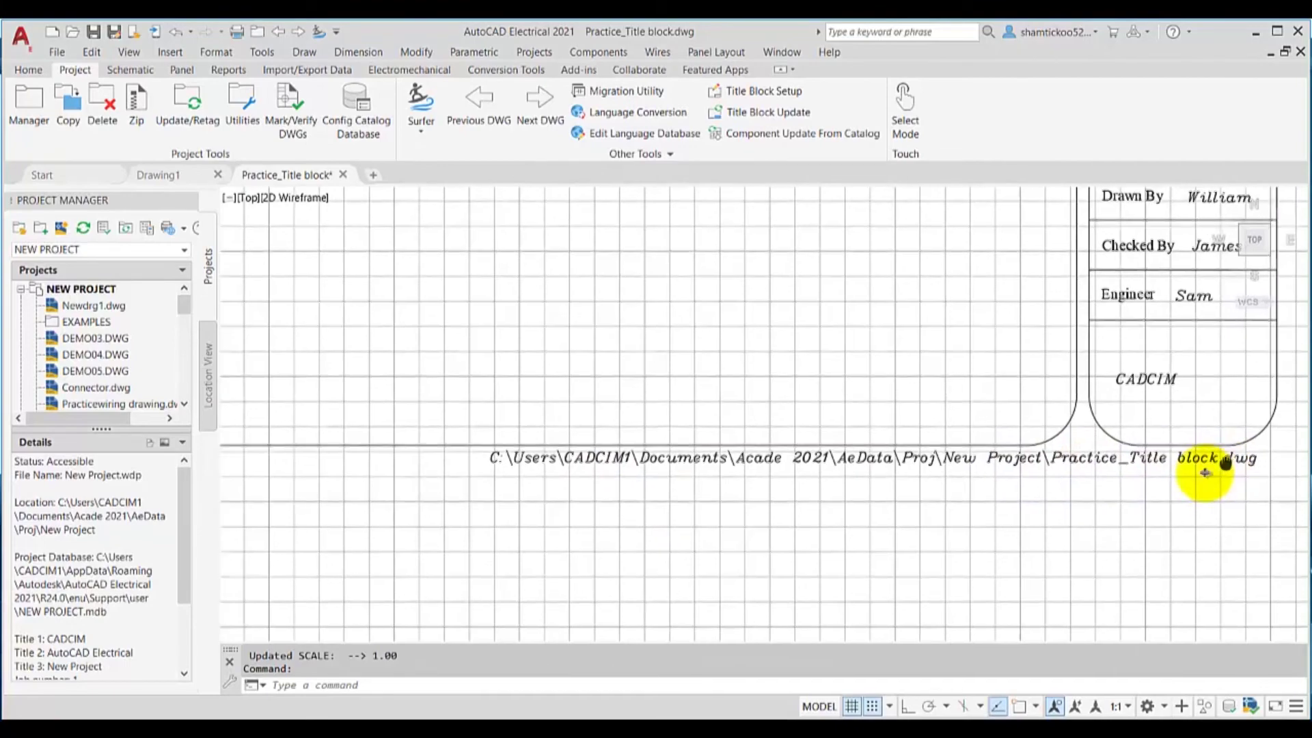
middle_drag(1215, 469, 1034, 536)
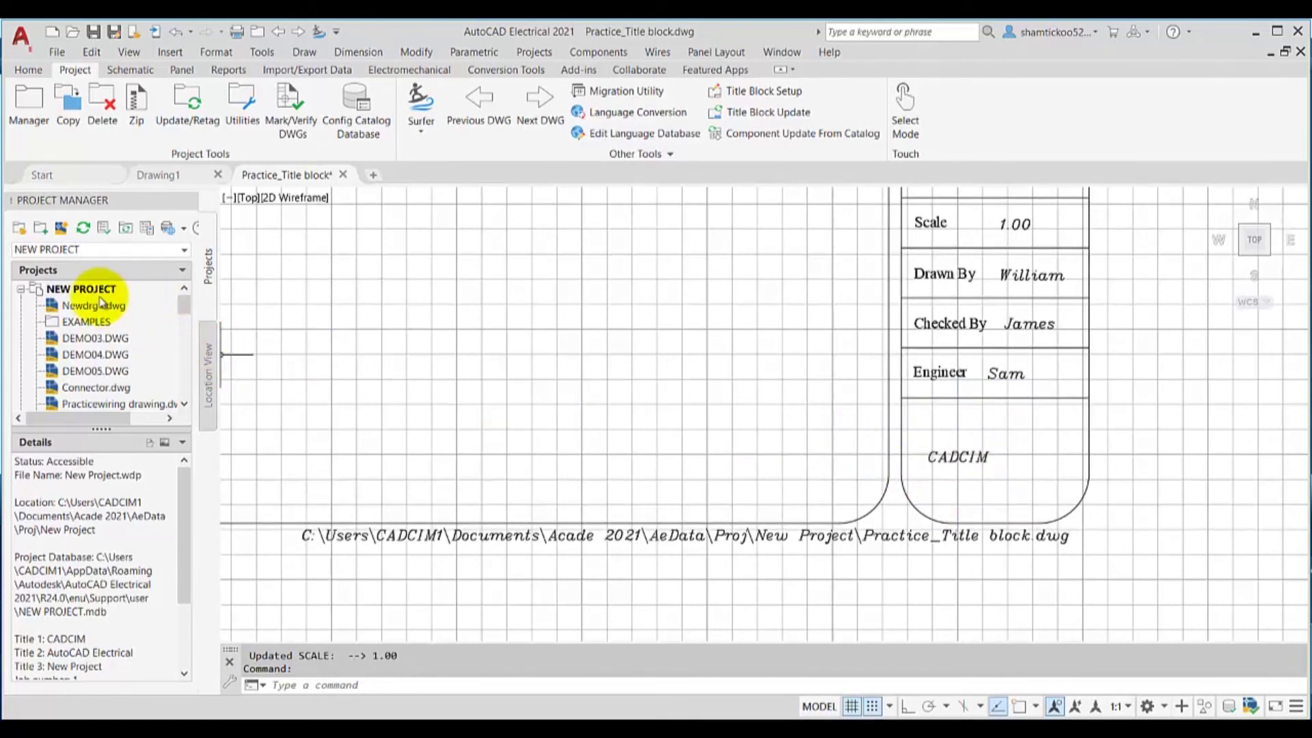
Change NEW PROJECT's Title 1 description from CADCIM to CADCIM Project.
right_click(99, 293)
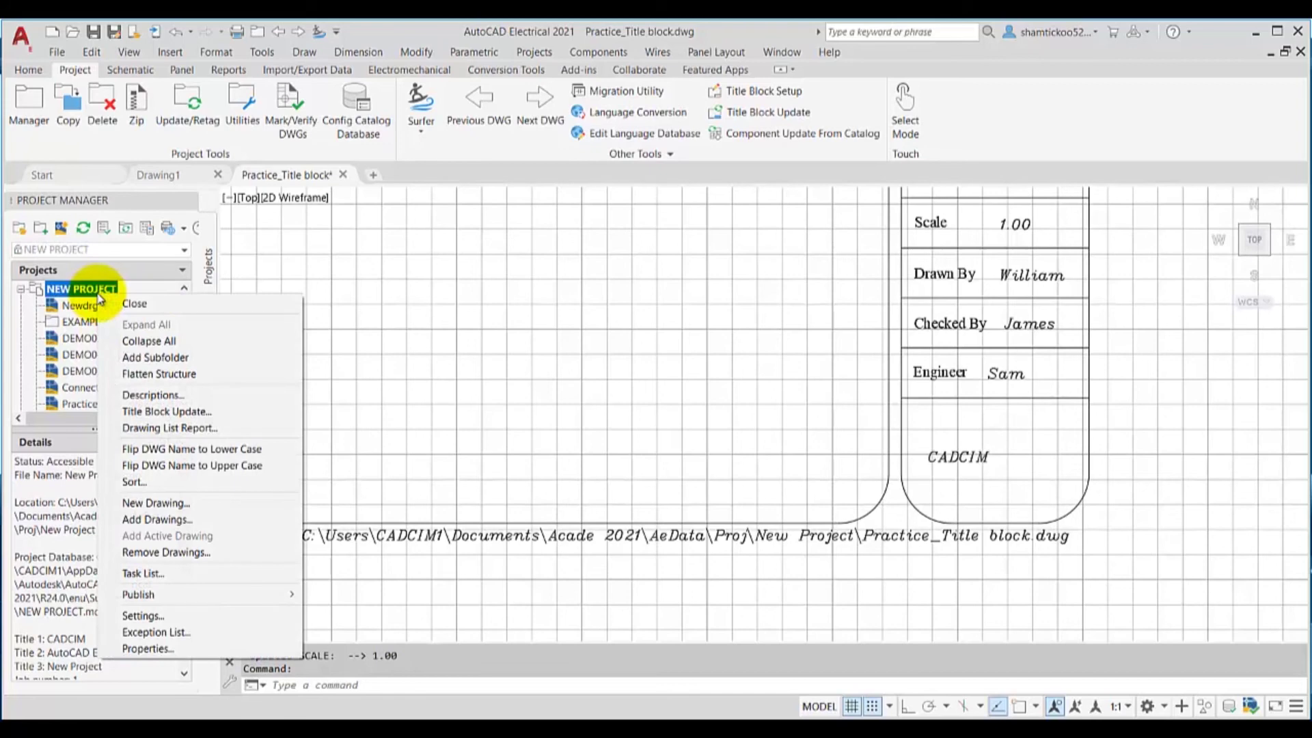
click(154, 395)
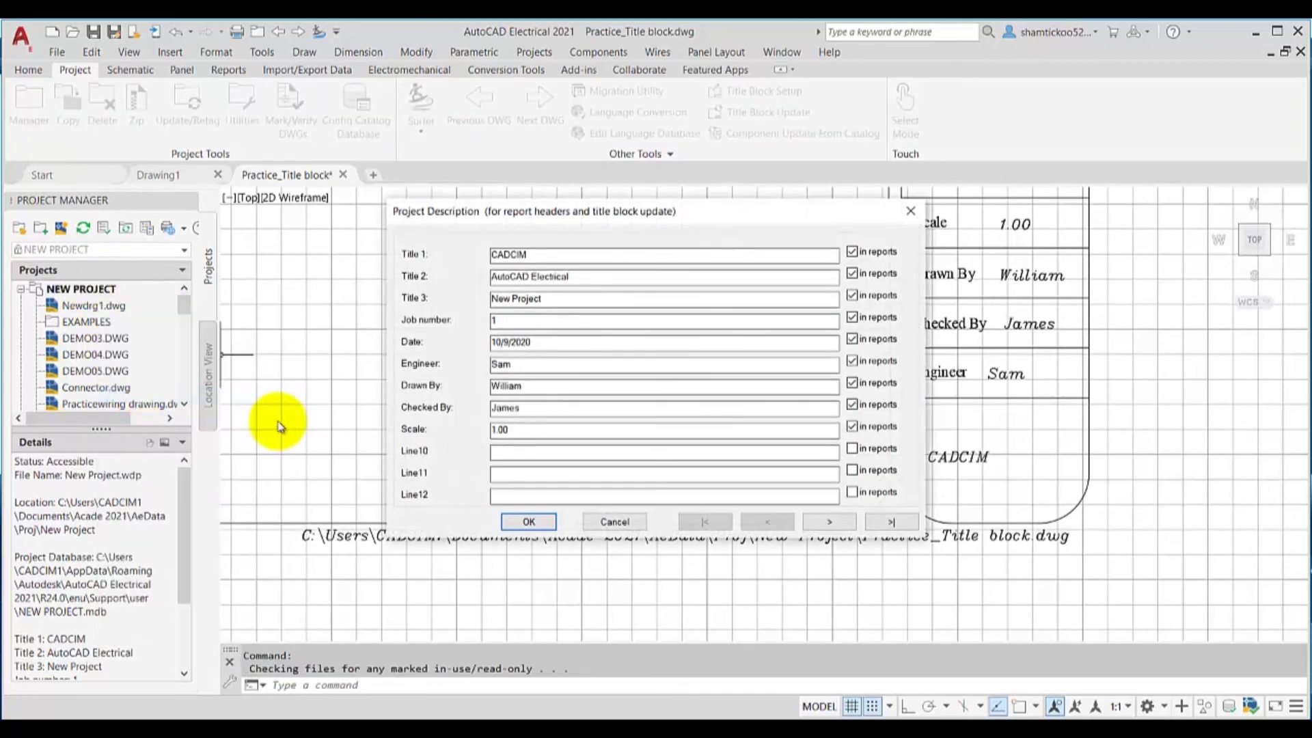
click(559, 263)
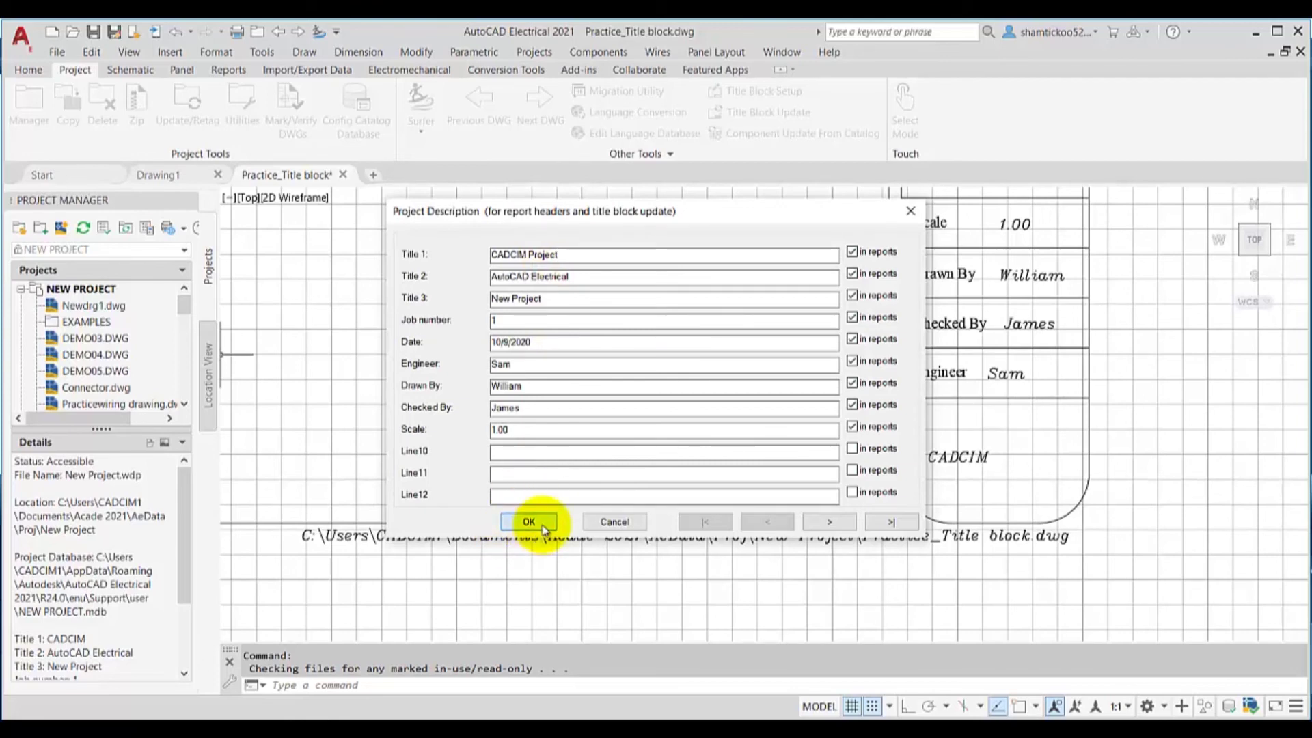
click(543, 528)
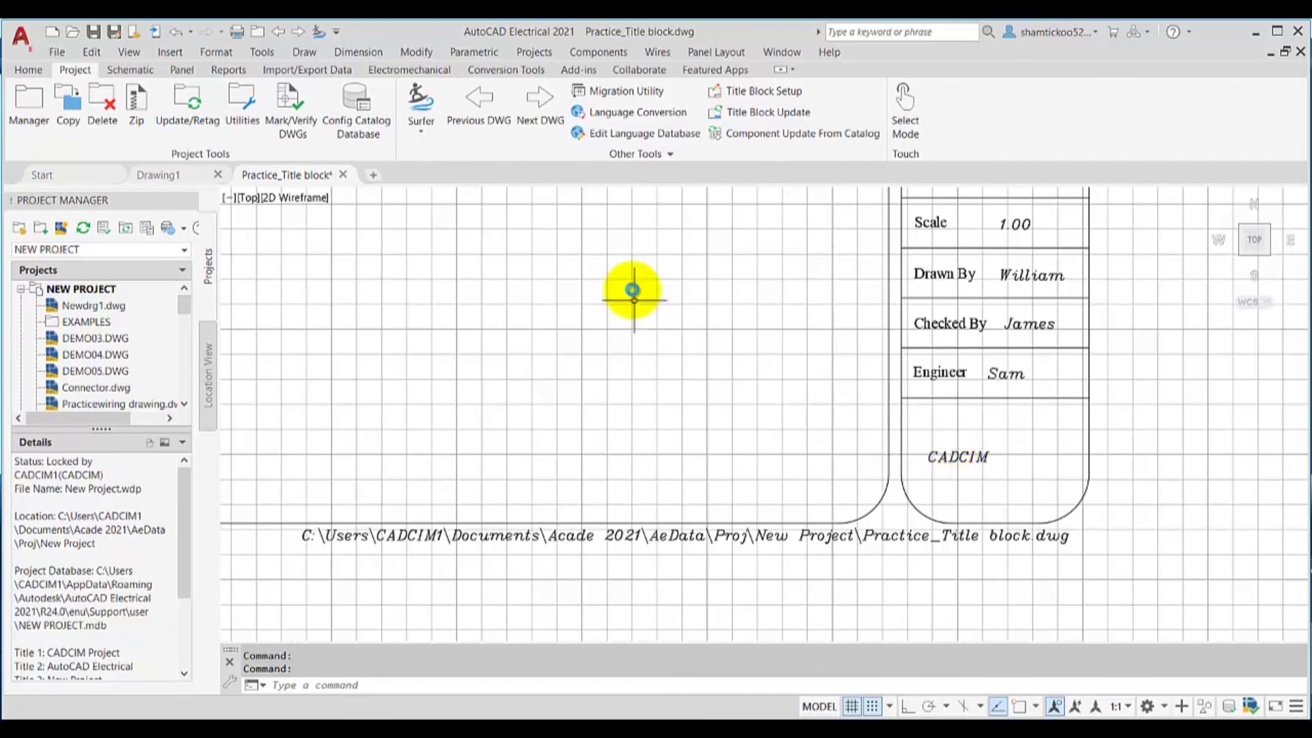
click(772, 115)
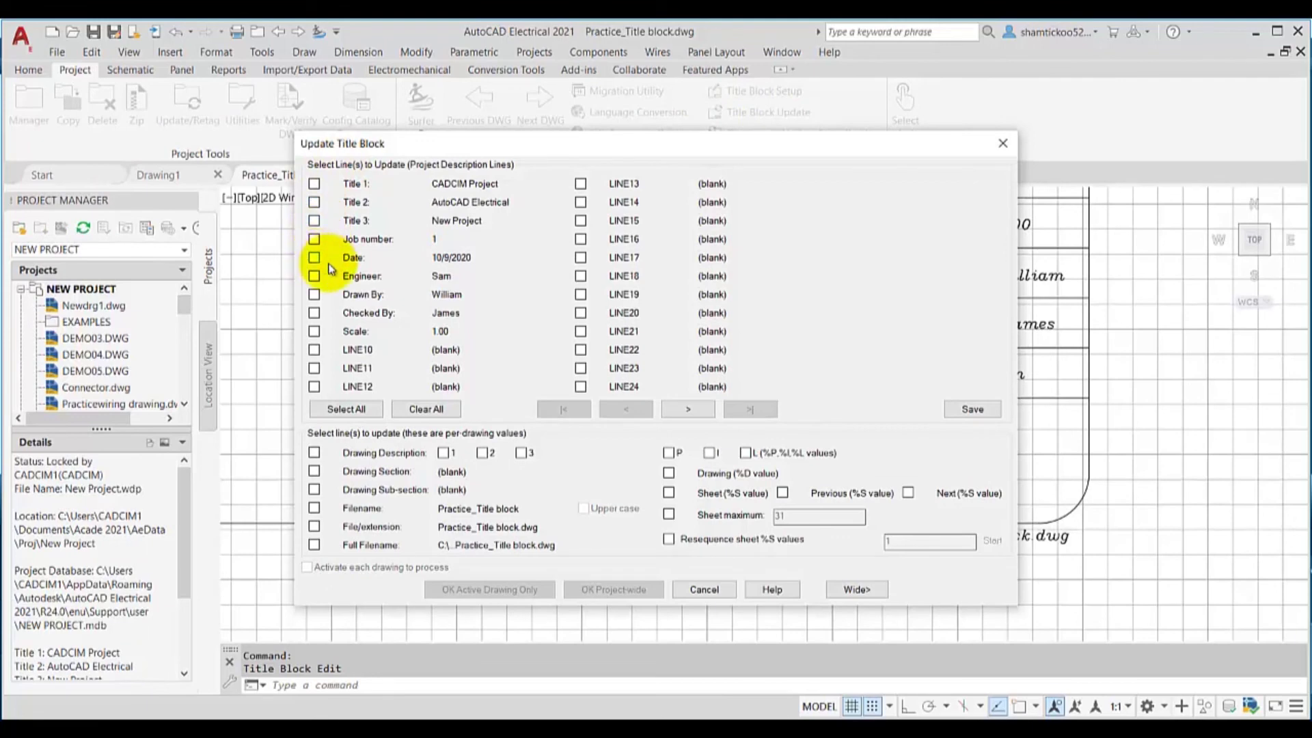
Reapply only the Title 1 value to the active drawing's title block.
click(315, 184)
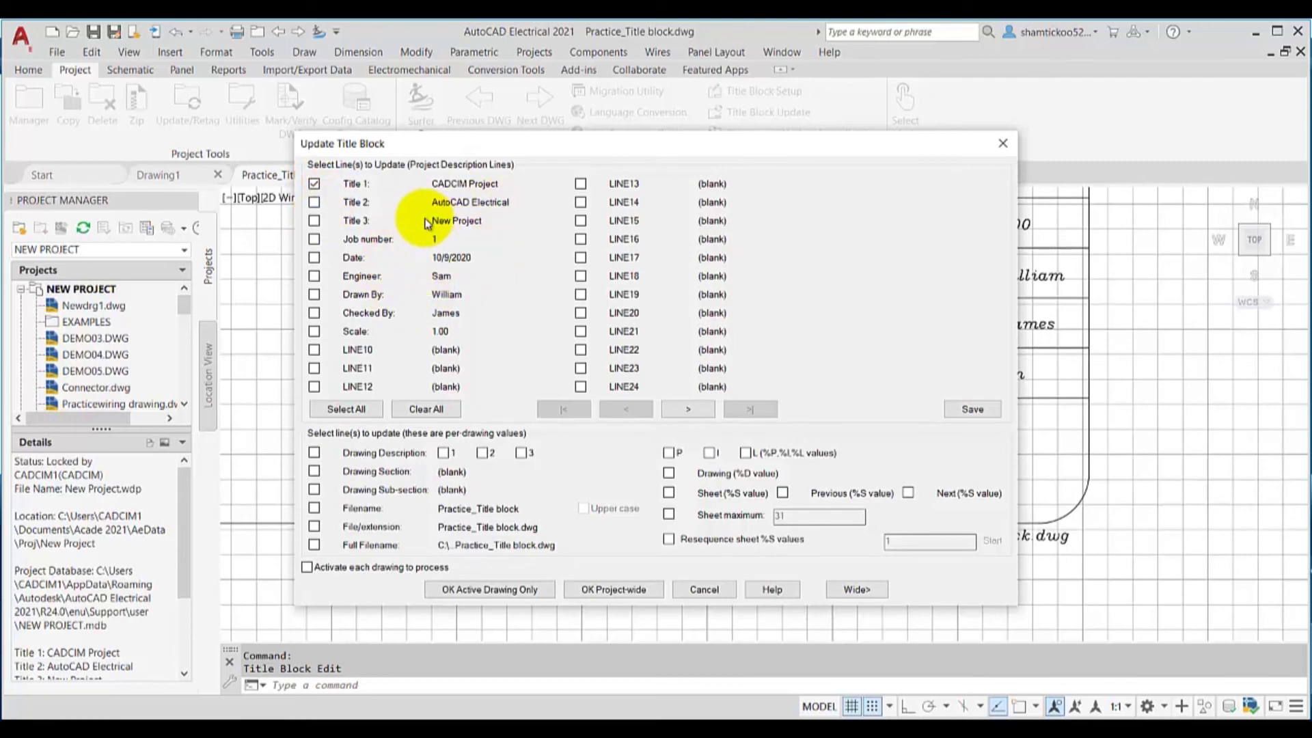
click(489, 592)
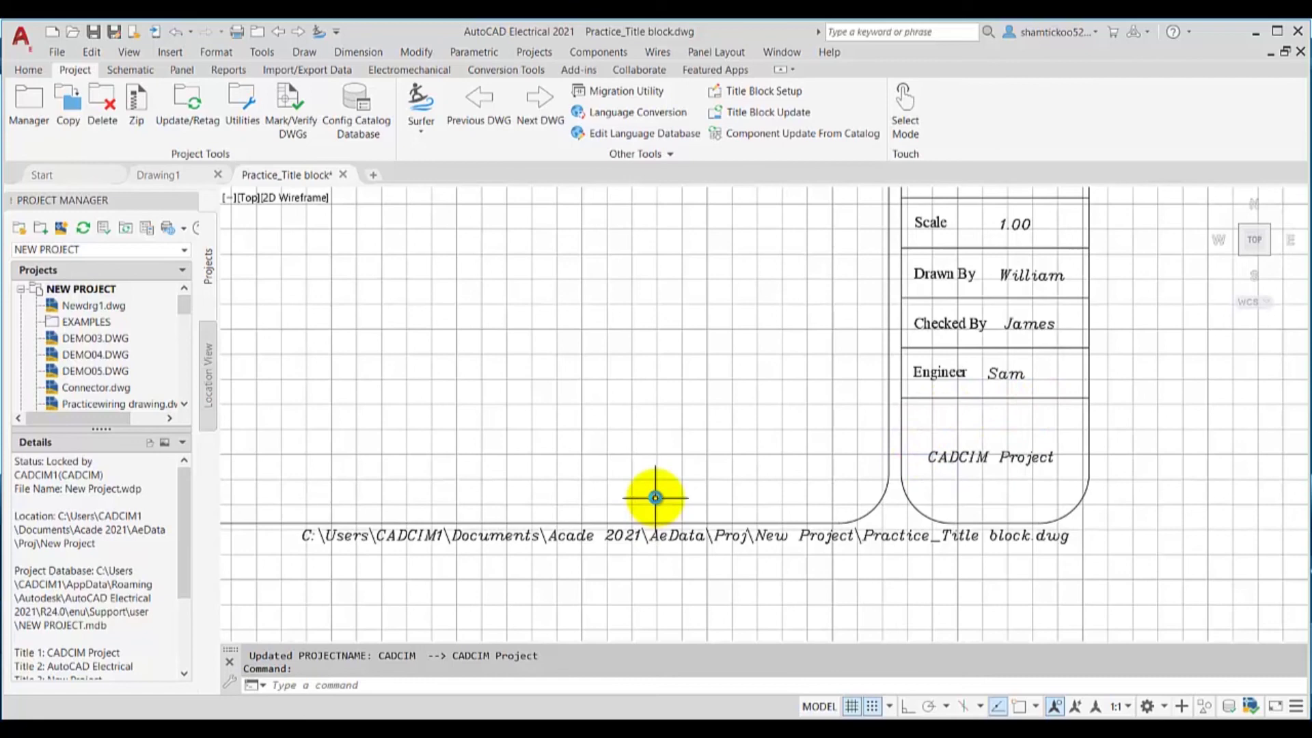
scroll(656, 492, down, 2)
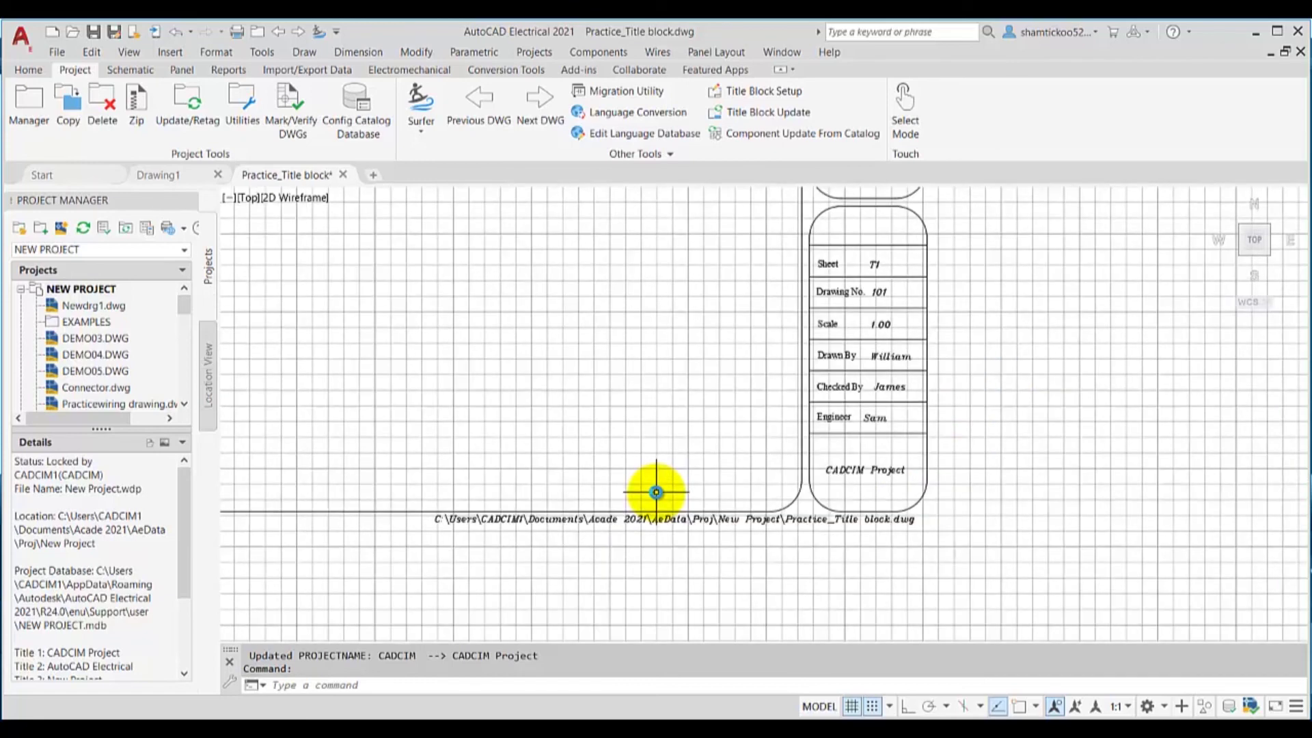
scroll(657, 490, up, 2)
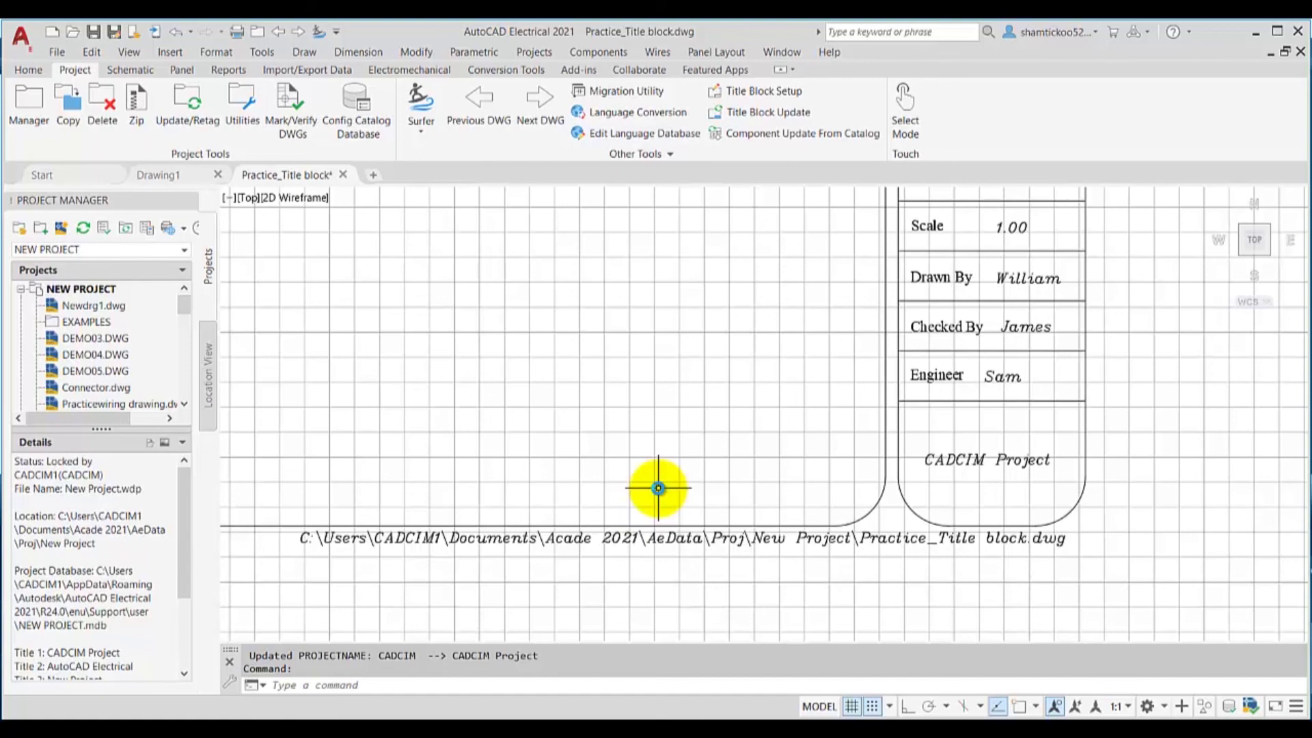
scroll(657, 488, down, 4)
scroll(658, 488, down, 2)
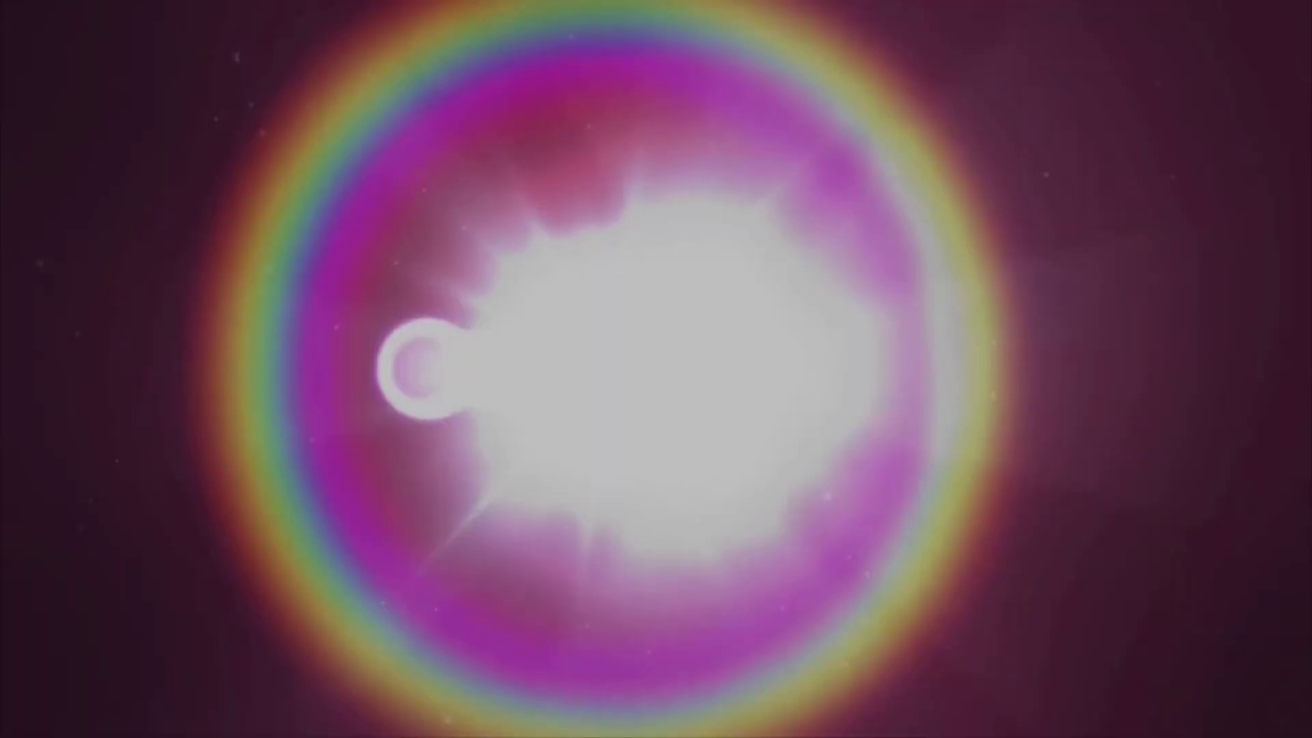